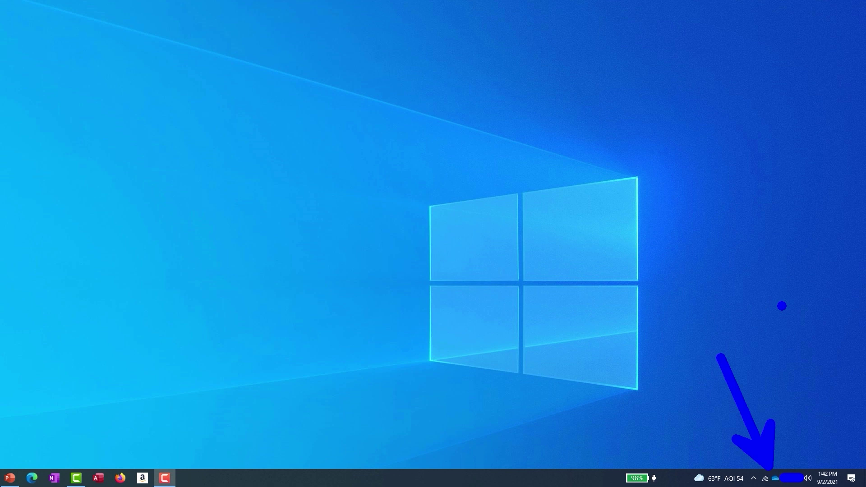
- Open the synced OneDrive - Learn It, Inc folder from the sync app, examine its folders in the navigation tree, and minimize the window
click(774, 478)
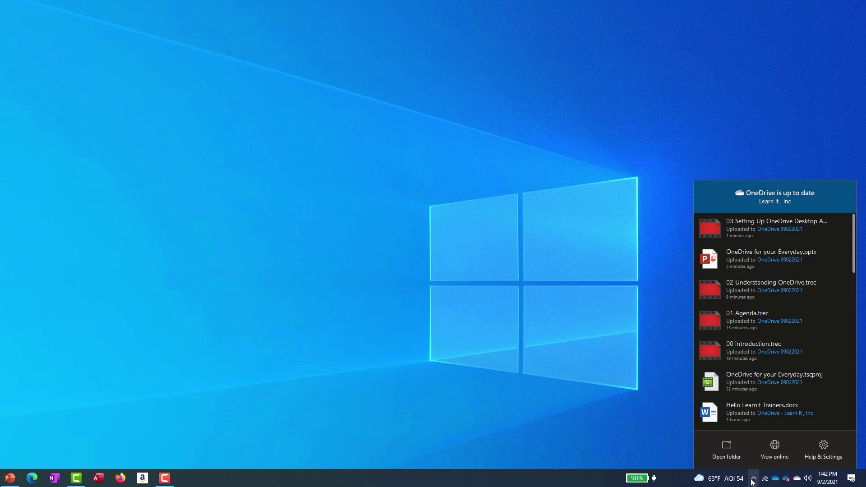
click(754, 481)
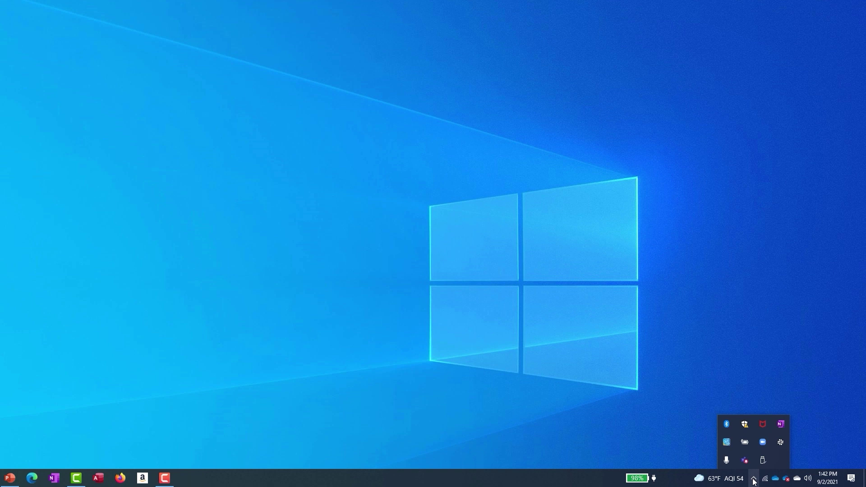
click(775, 479)
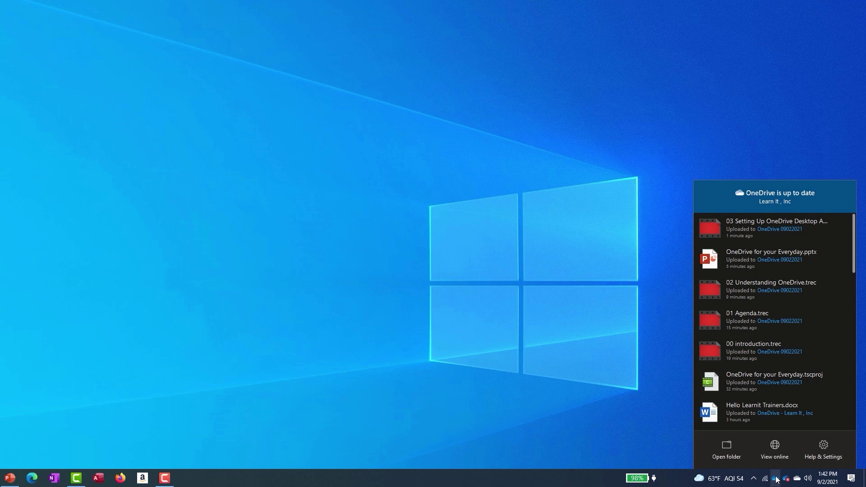
click(738, 445)
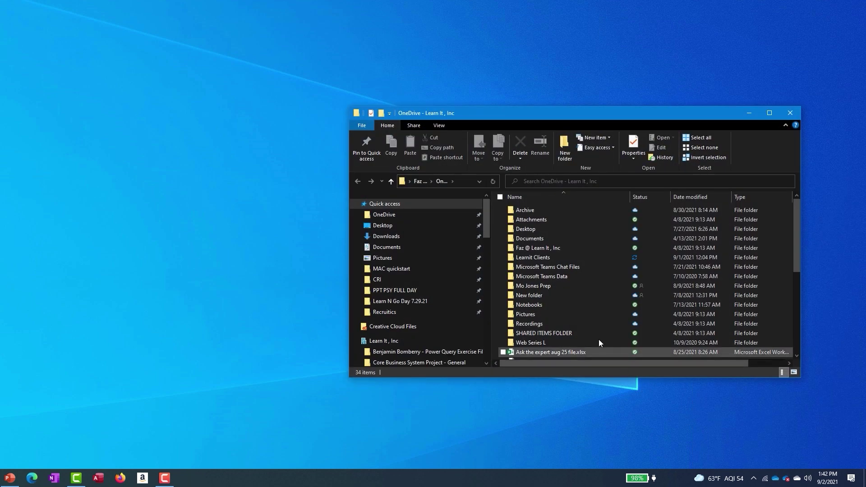
drag(484, 118, 520, 124)
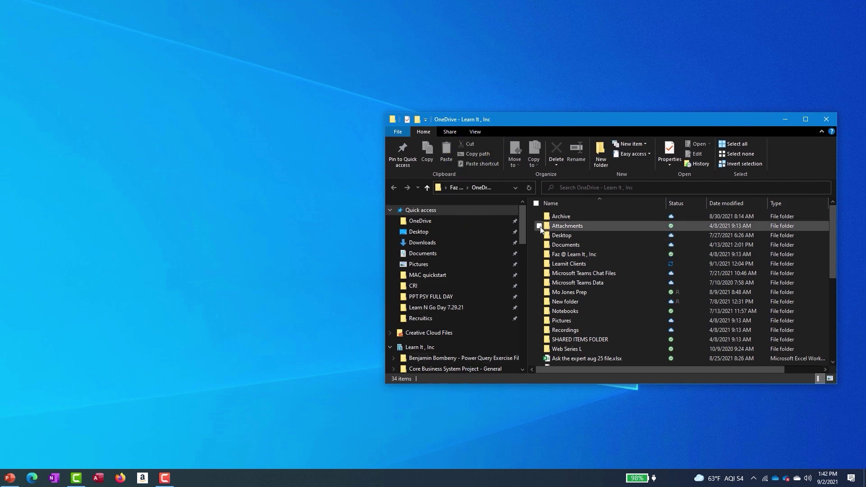
drag(524, 218, 524, 283)
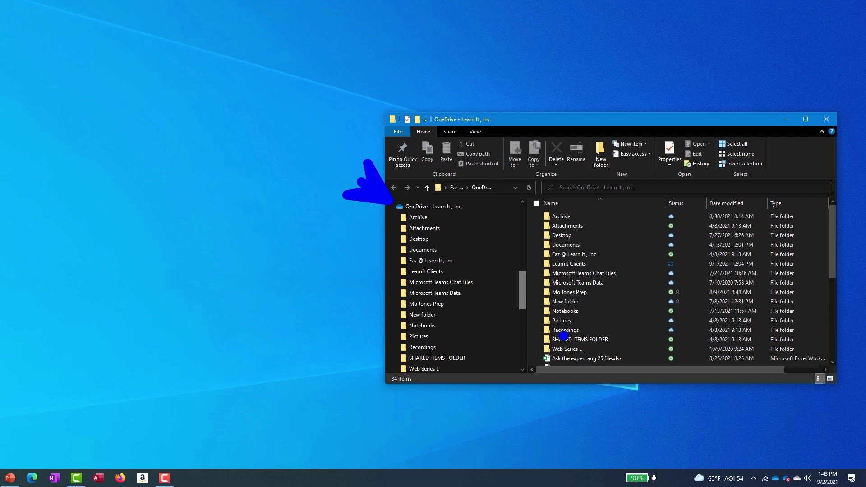
click(788, 118)
- Open OneDrive online from the sync app and sign in with the Learnit work account by entering the account password
click(775, 478)
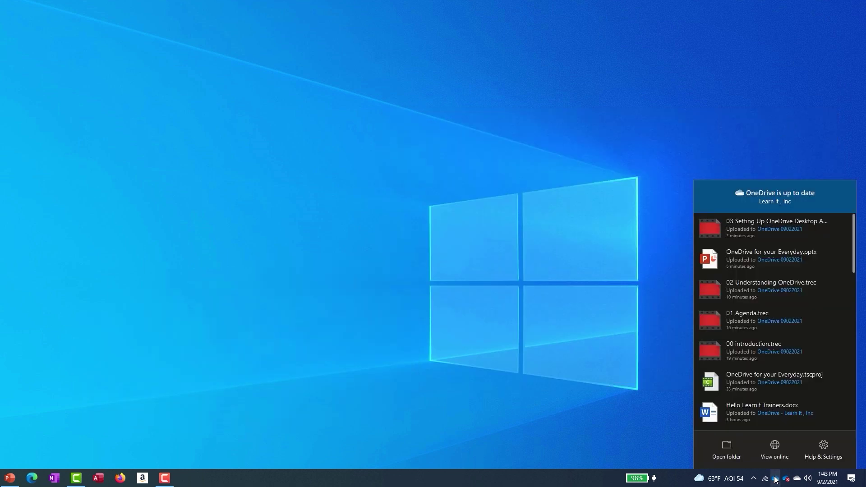
click(775, 451)
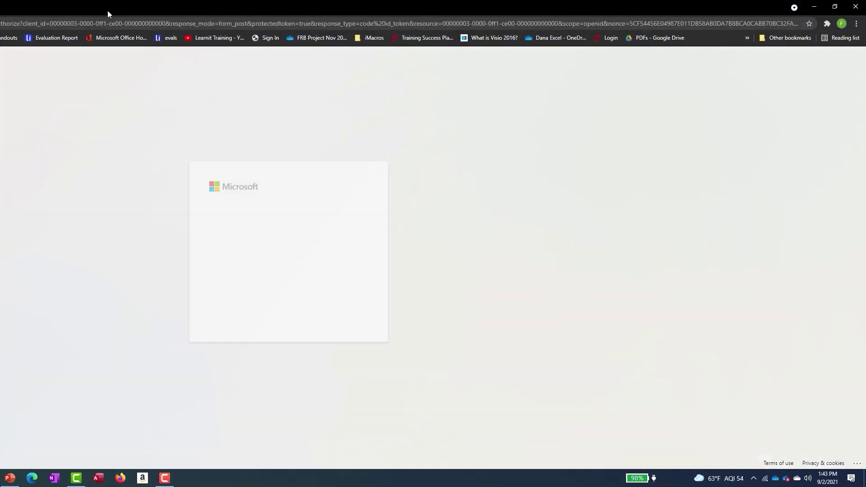
click(288, 240)
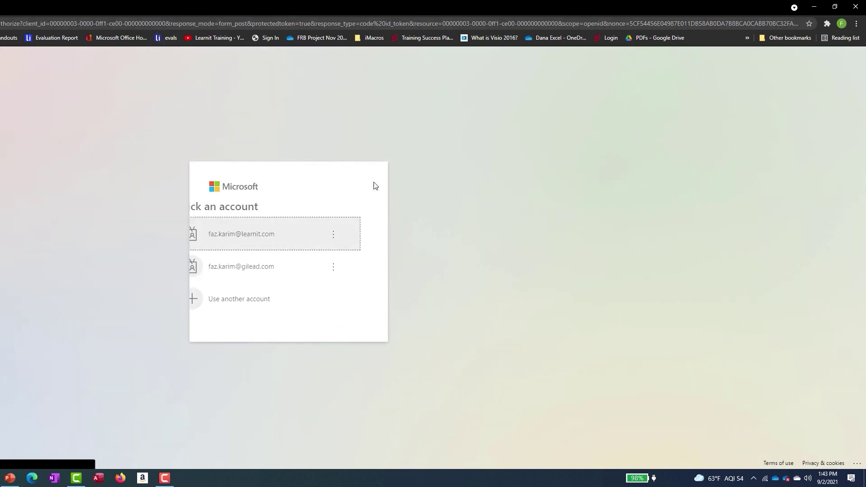
text(**********)
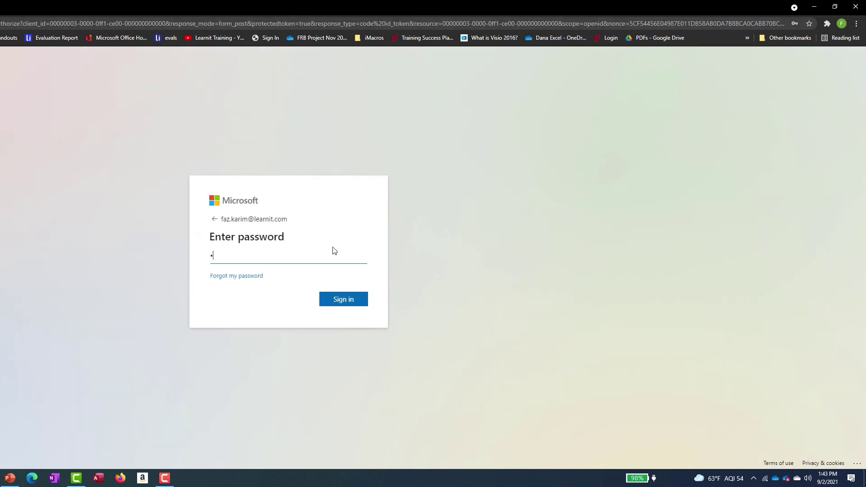
key(Return)
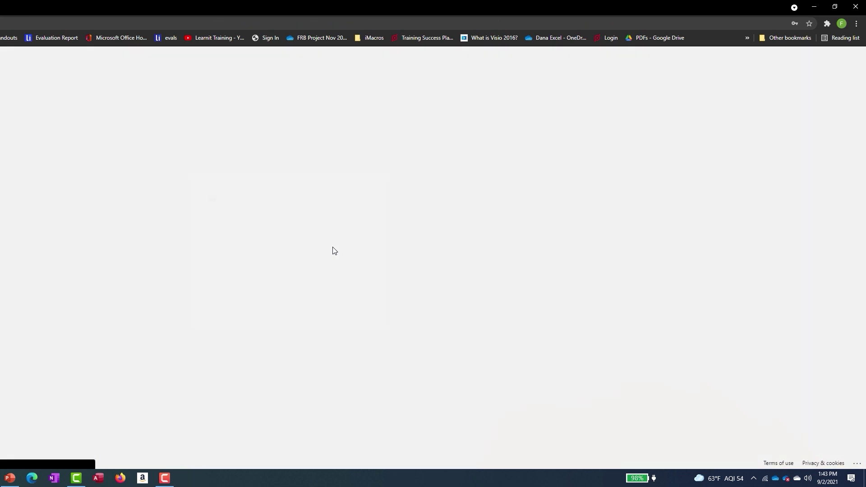
click(298, 303)
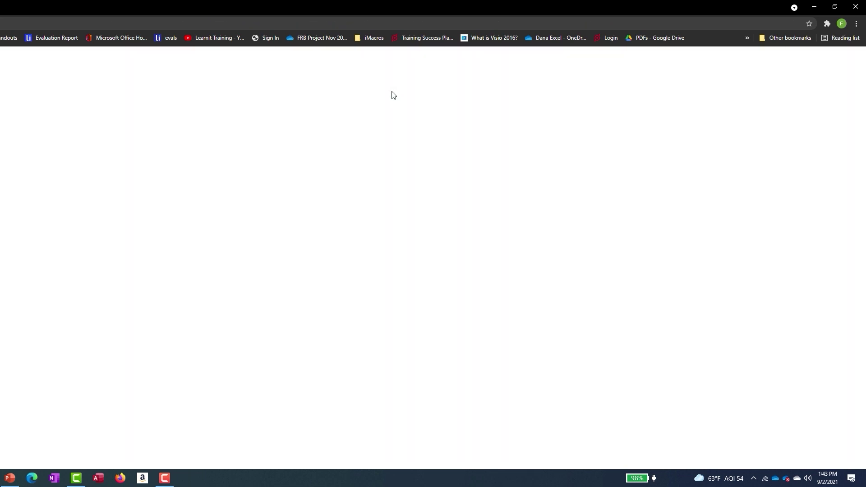
- Bring the browser window with the OneDrive My files page onto this screen, view it, and minimize it
drag(397, 6, 402, 30)
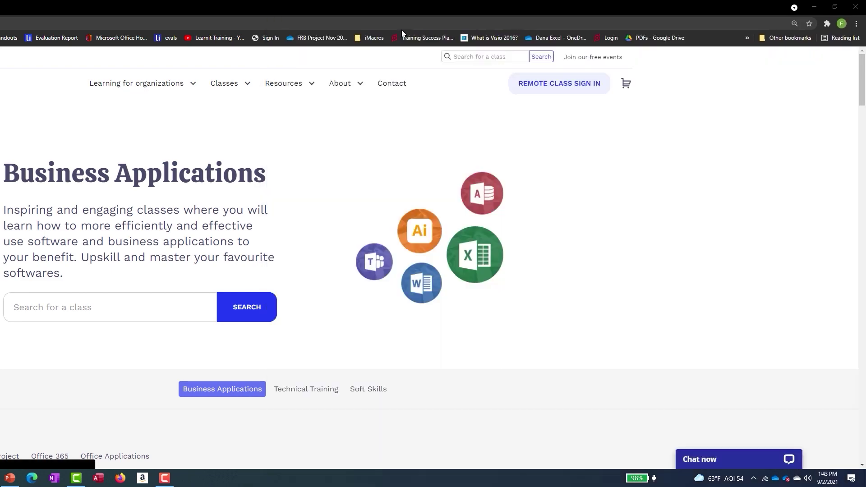
drag(359, 2, 577, 23)
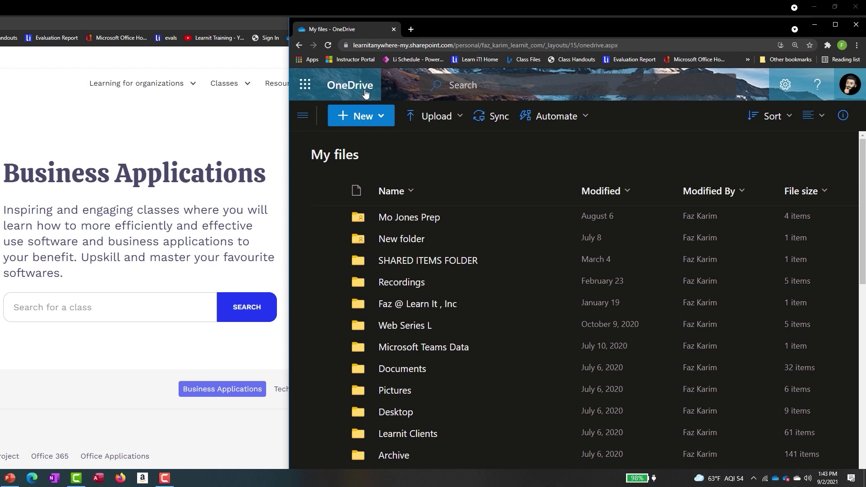
click(811, 27)
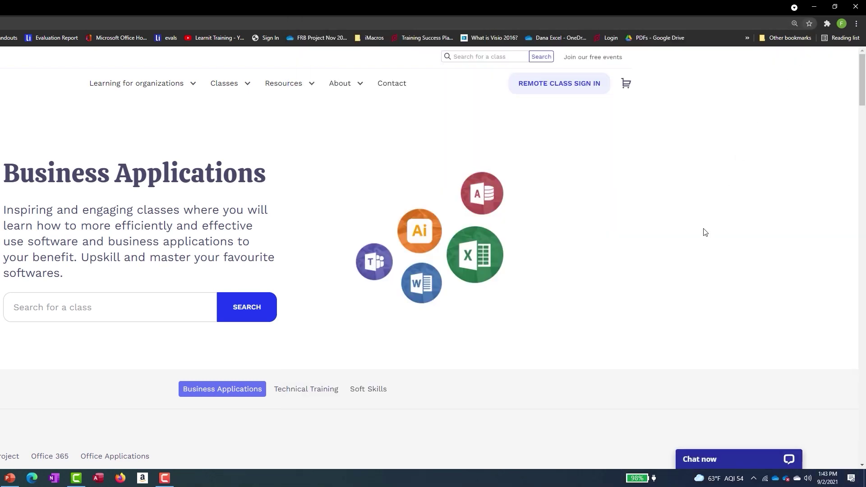
- Examine the OneDrive account settings and the folder backup options for Desktop, Documents and Pictures, and close the backup dialog
click(774, 478)
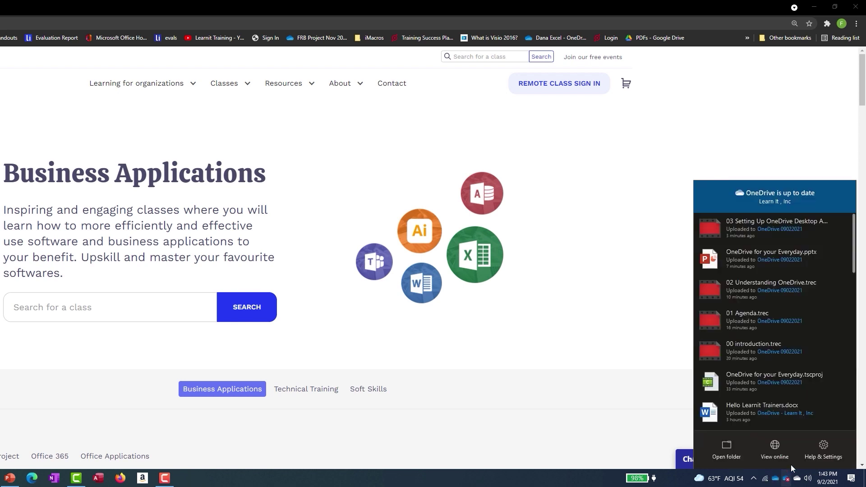
click(817, 445)
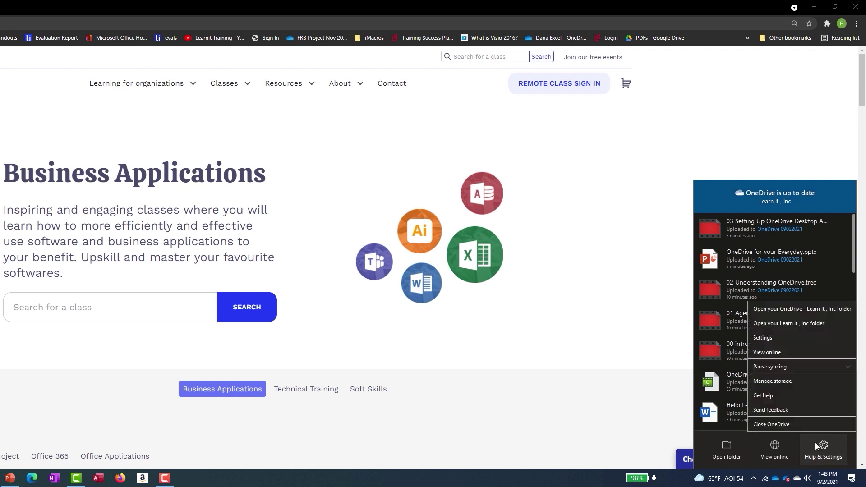
click(772, 341)
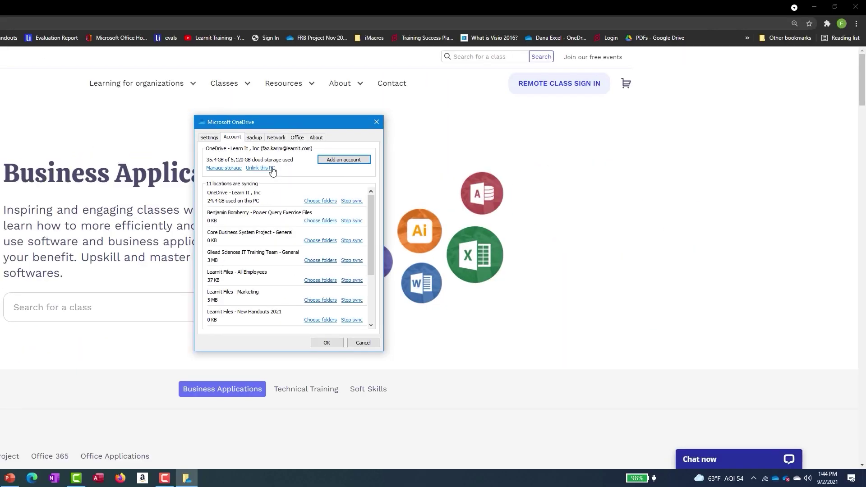
click(254, 137)
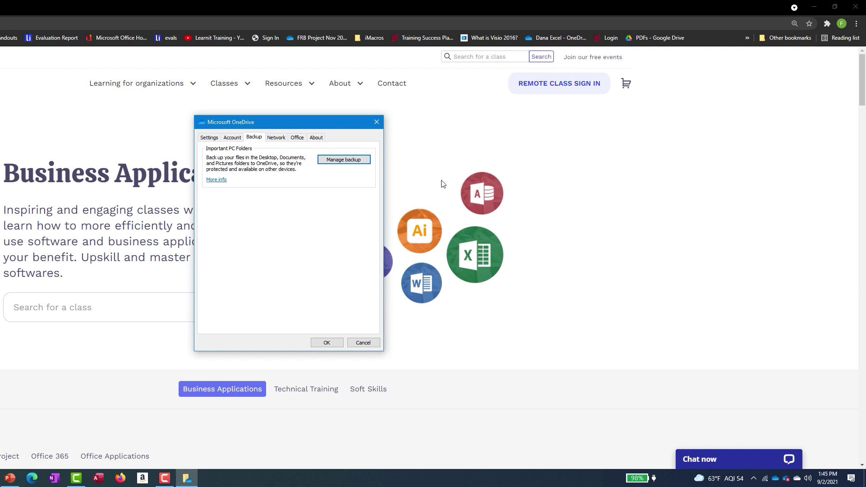
click(343, 160)
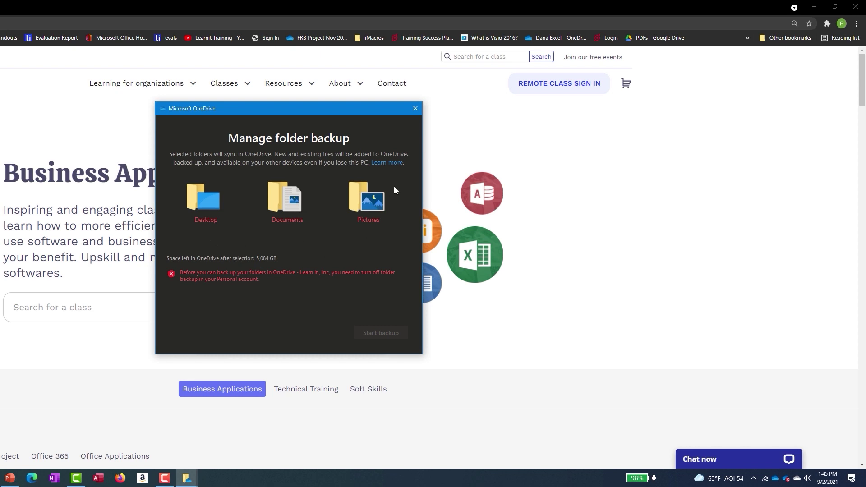
click(414, 109)
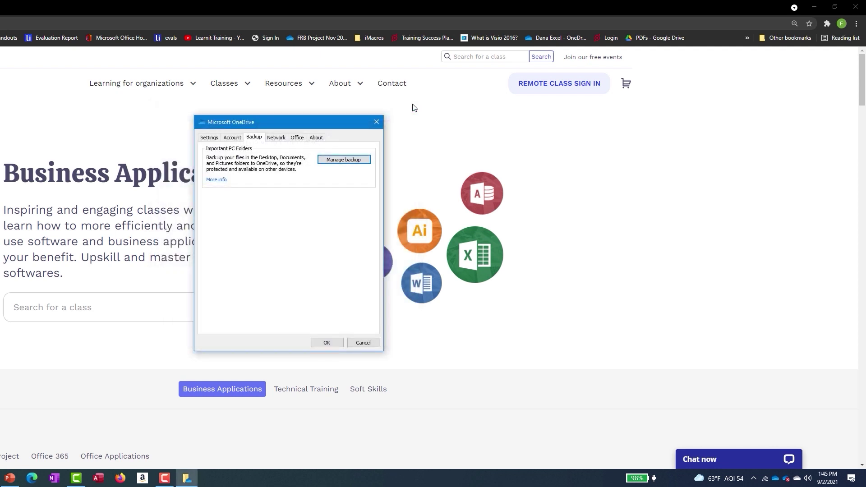
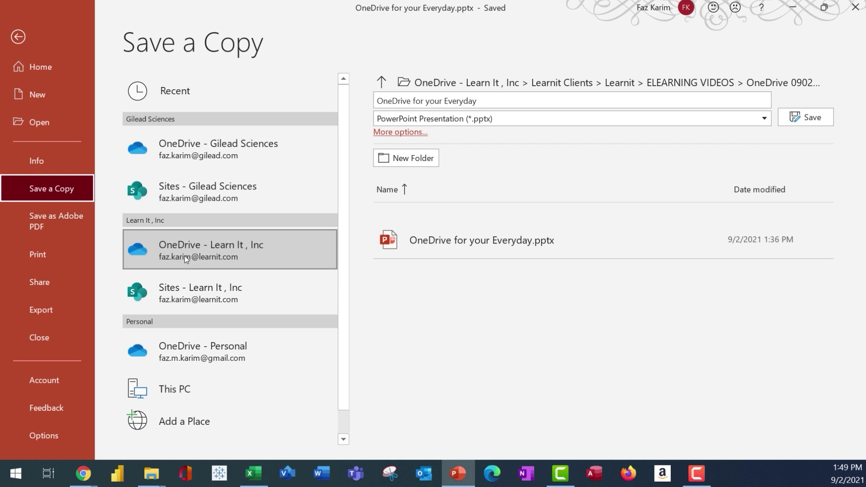
key(ctrl+shift+d)
mouse_move(118, 226)
mouse_down()
mouse_move(203, 256)
mouse_move(318, 276)
mouse_move(339, 270)
mouse_up()
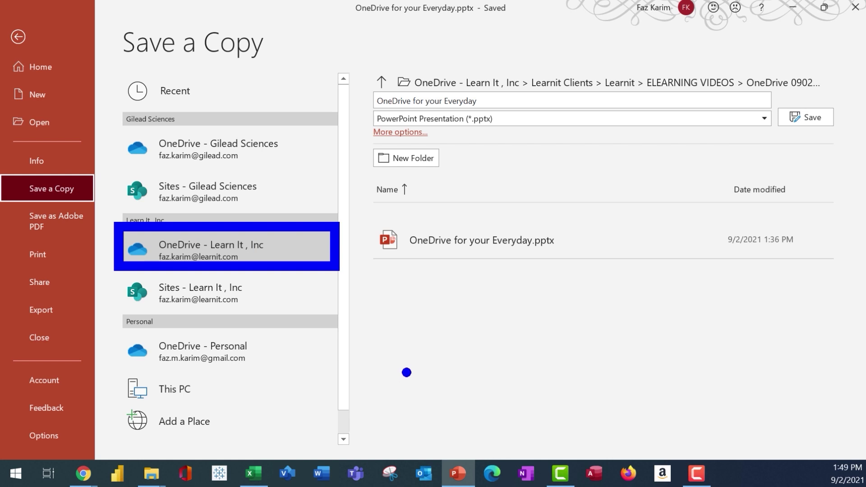
key(Escape)
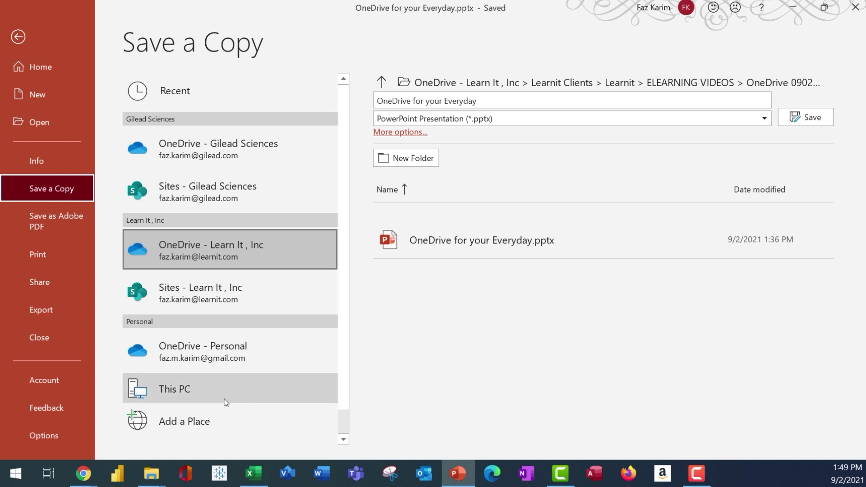
- Browse the OneDrive - Learn It, Inc folders as a save location for the presentation copy, and cancel the Save As dialog
scroll(226, 402, down, 1)
click(172, 431)
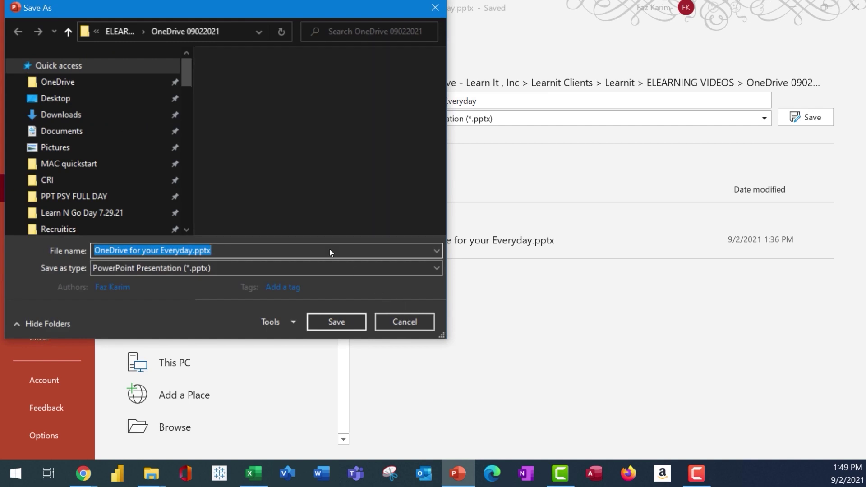
drag(190, 88, 188, 147)
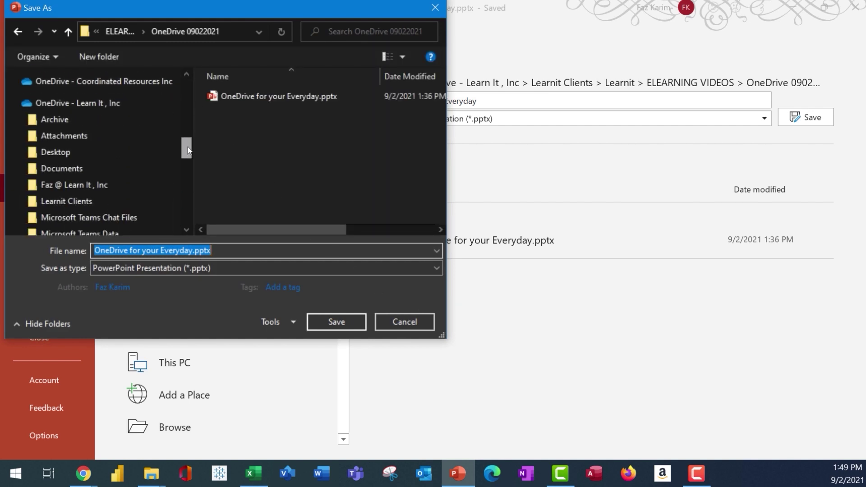
click(94, 108)
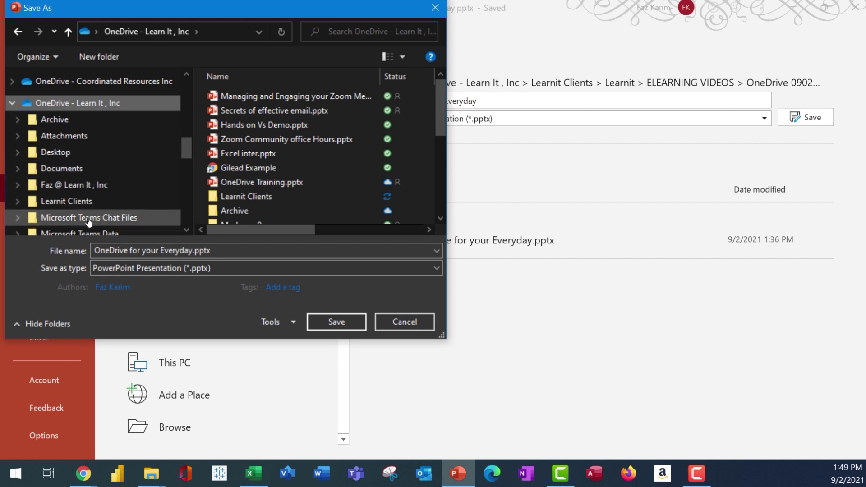
scroll(88, 219, down, 2)
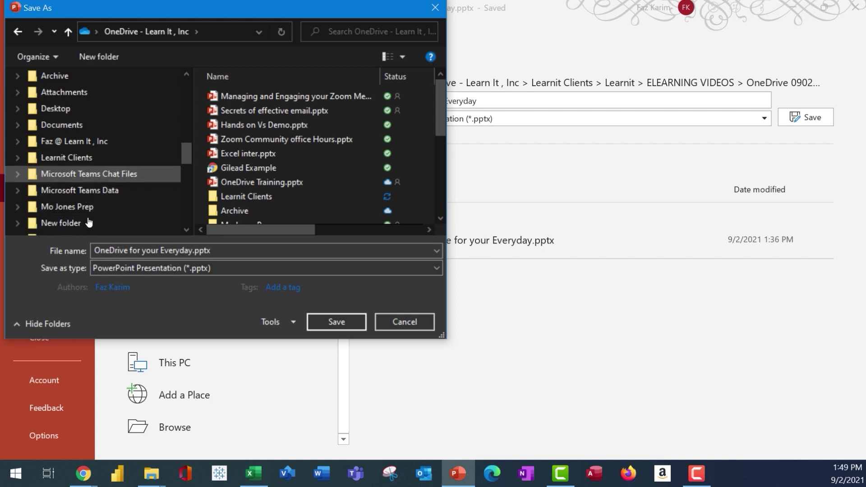
click(412, 326)
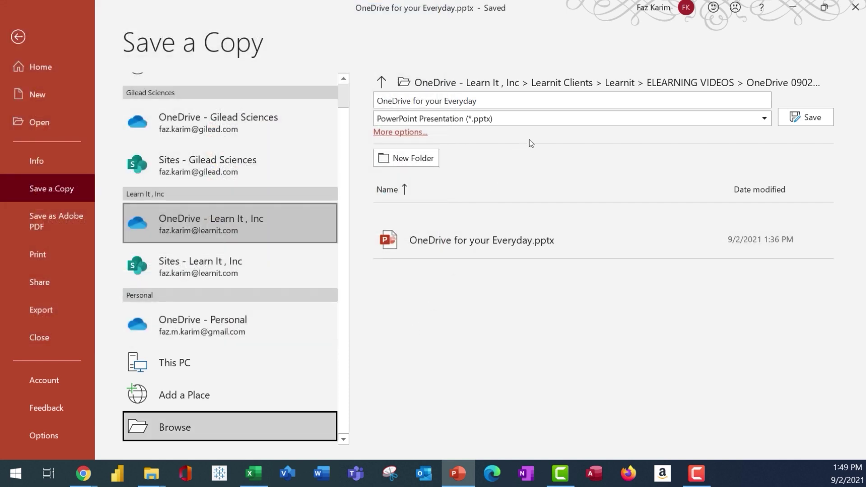
- Save the copy as OneDrive for your Everyday.pptx in the current OneDrive folder, replacing the existing file
click(795, 118)
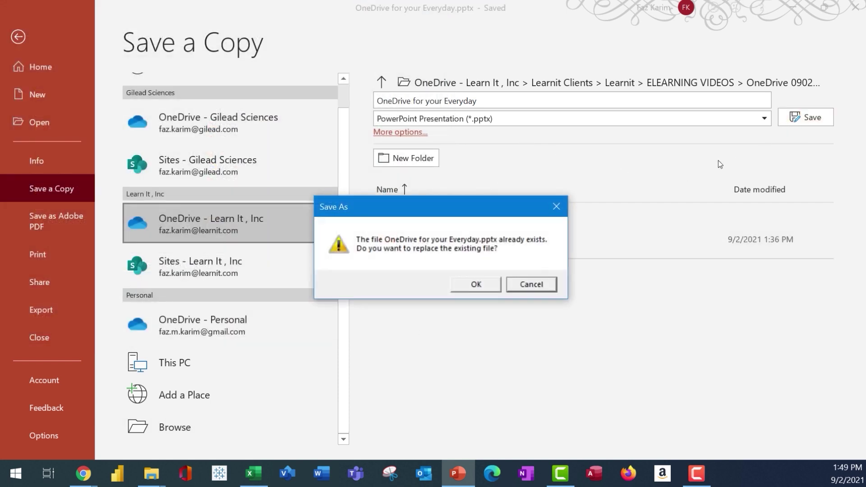
click(466, 283)
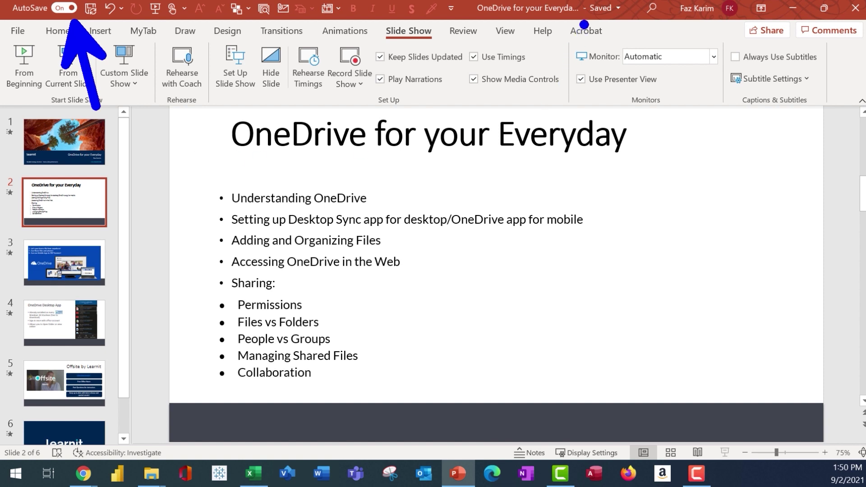
drag(585, 22, 612, 24)
key(Escape)
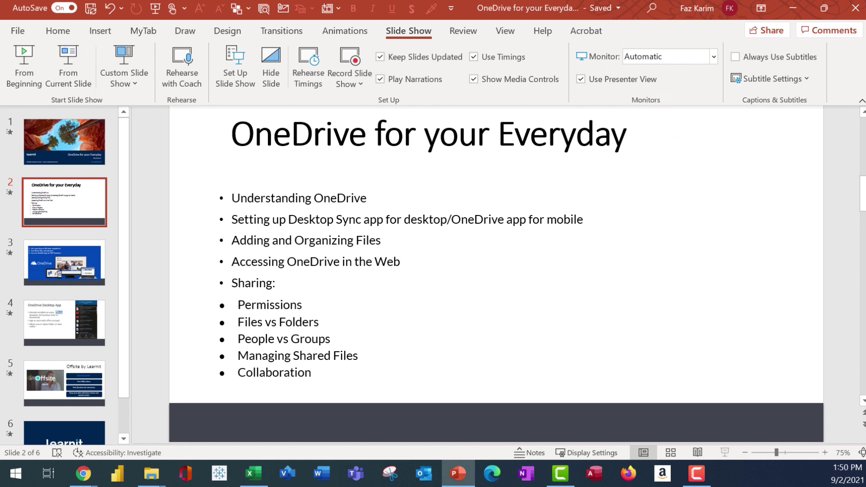
- Examine the presentation's file name, OneDrive location and version history, and close the version list
click(599, 17)
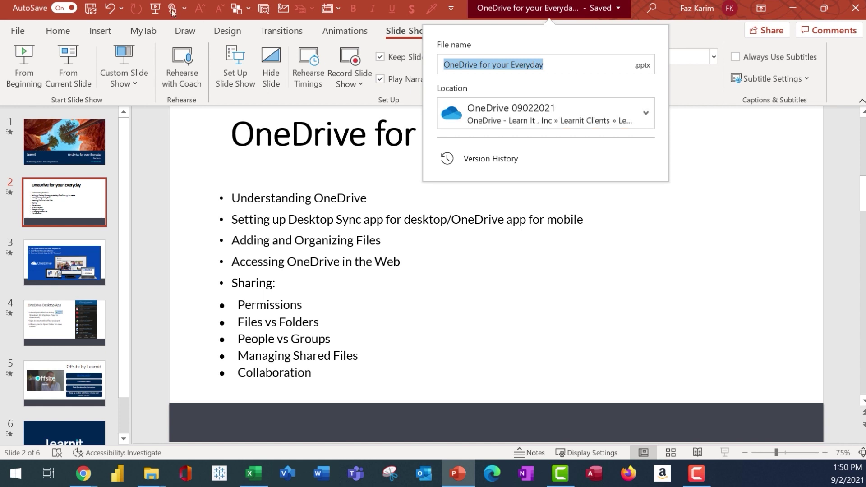
click(487, 158)
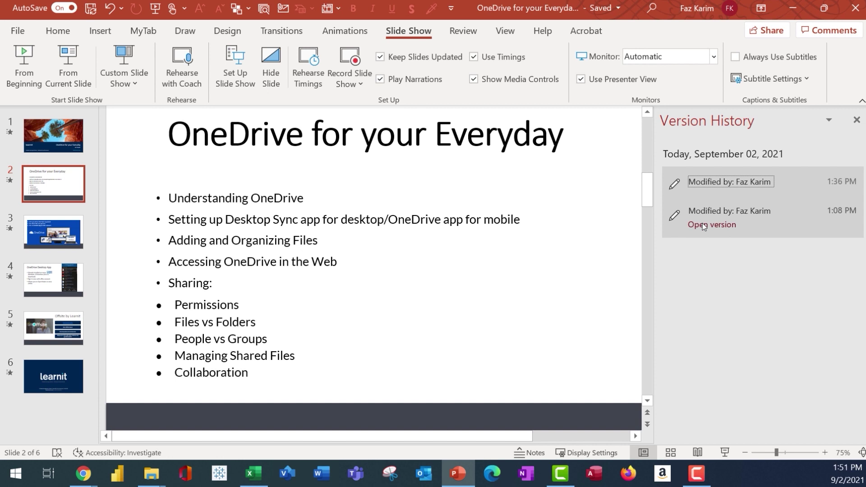
click(856, 126)
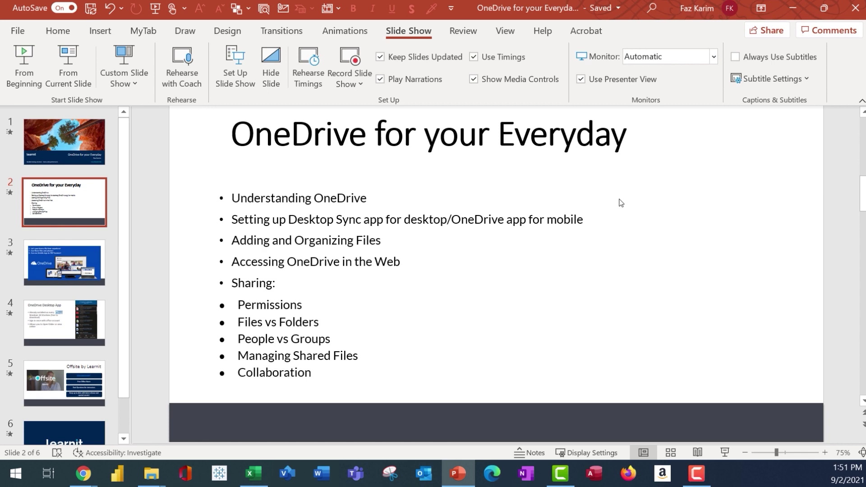
- Browse to the OneDrive - Learn It, Inc folder as a location for saving a copy, cancel, and return to the presentation
click(18, 31)
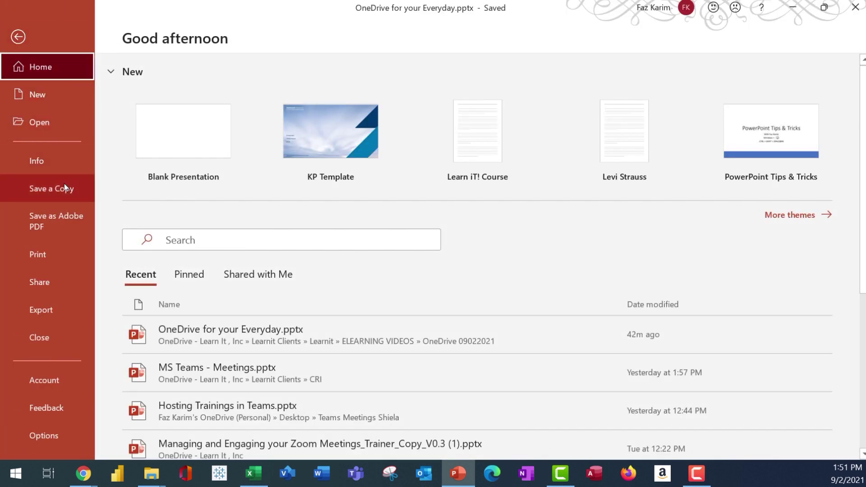
click(64, 187)
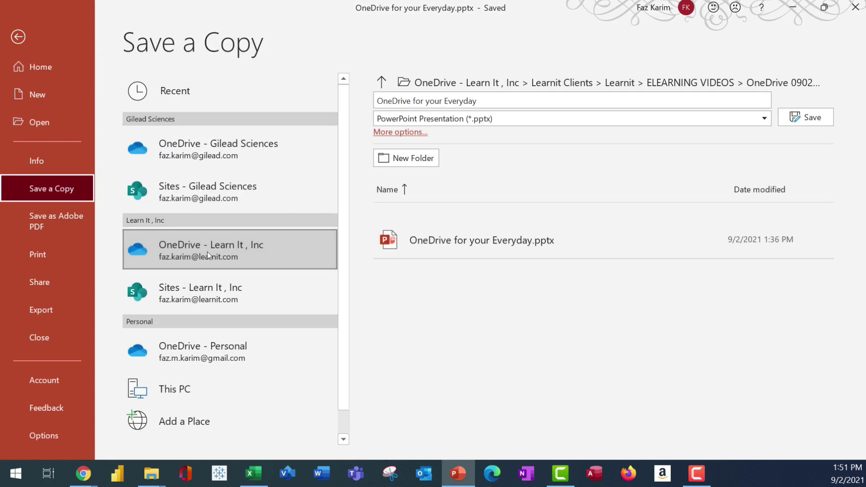
scroll(208, 248, down, 1)
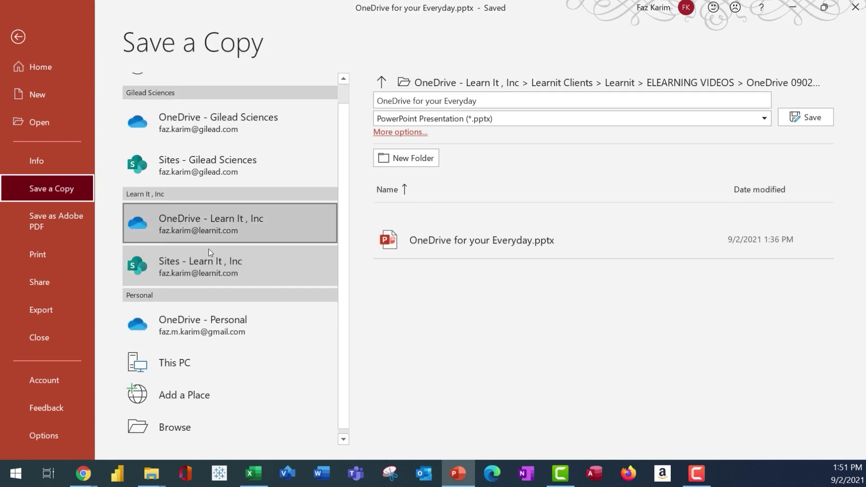
click(147, 434)
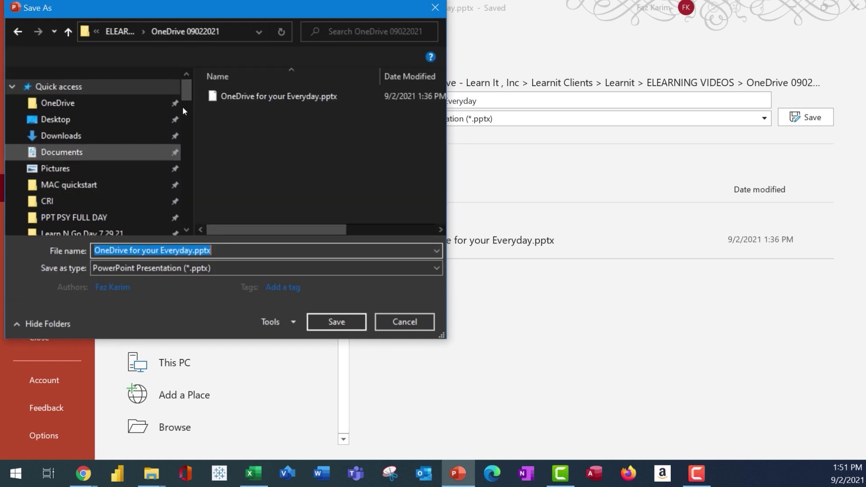
drag(188, 96, 191, 153)
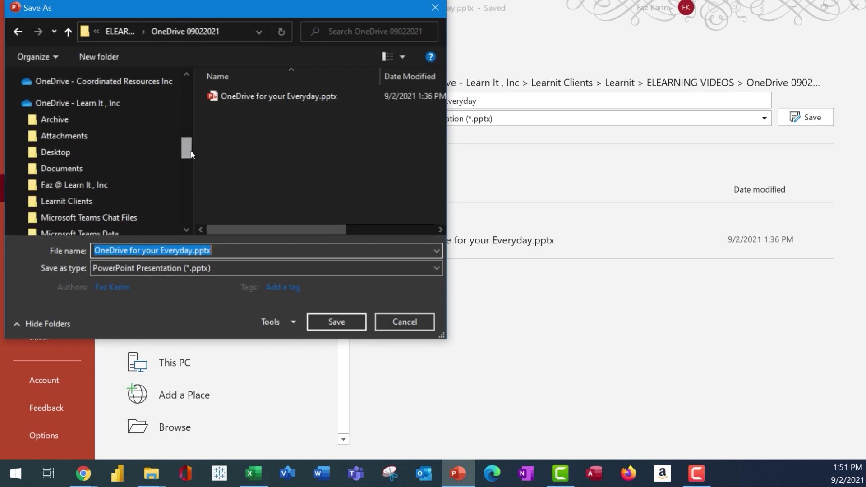
click(126, 109)
scroll(178, 171, down, 2)
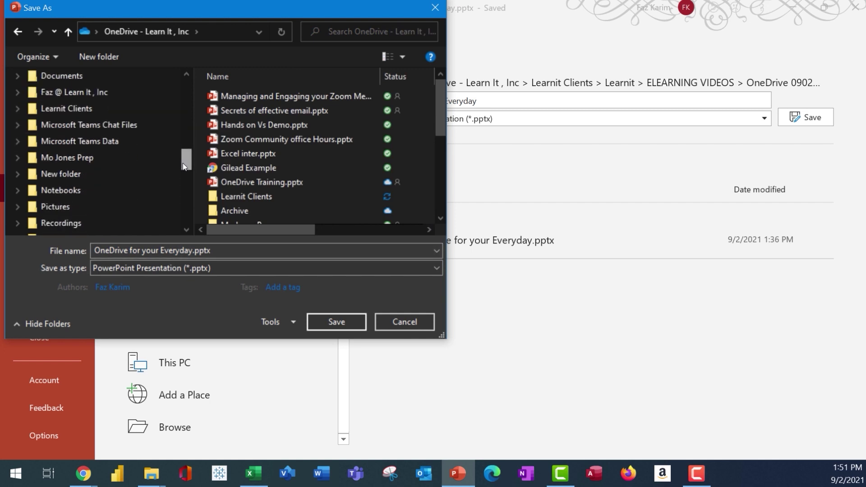
click(405, 324)
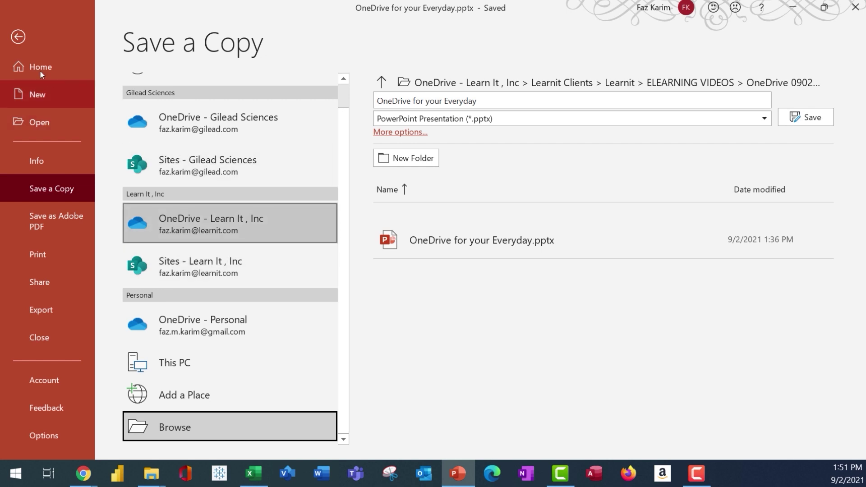
click(17, 37)
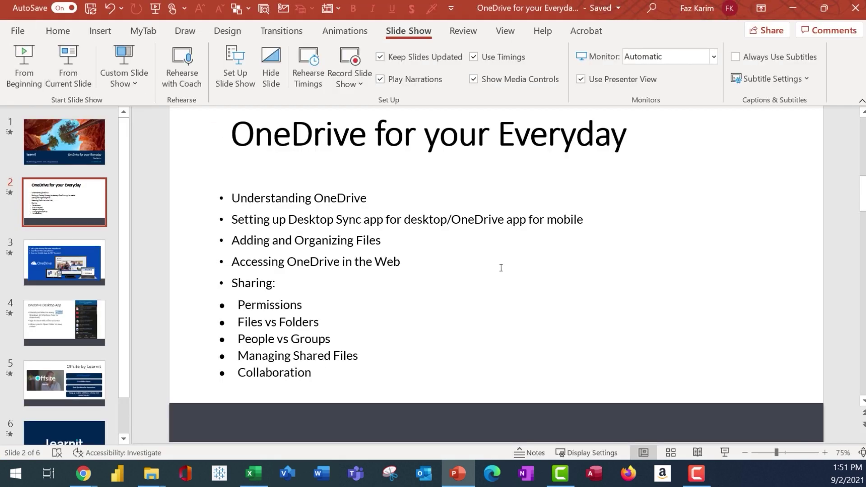
- Switch to the OneDrive My files page in Chrome and maximize its window
mouse_move(83, 473)
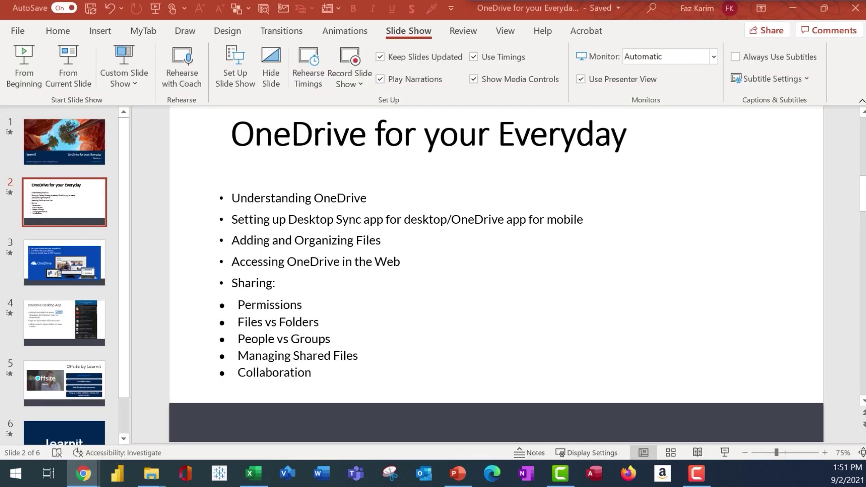
click(83, 474)
drag(526, 8, 480, 77)
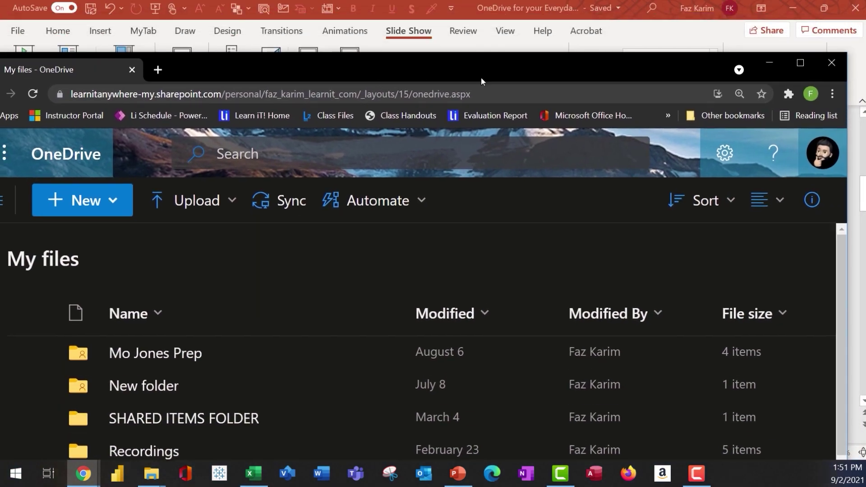
click(798, 62)
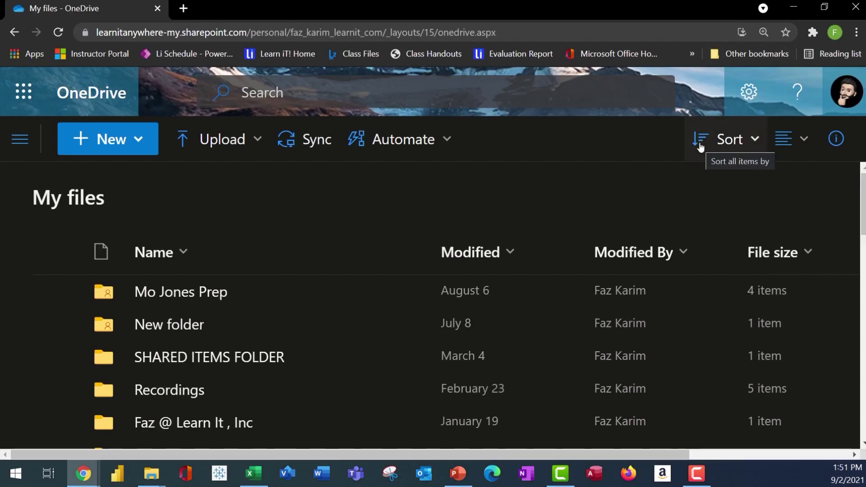
scroll(284, 212, down, 1)
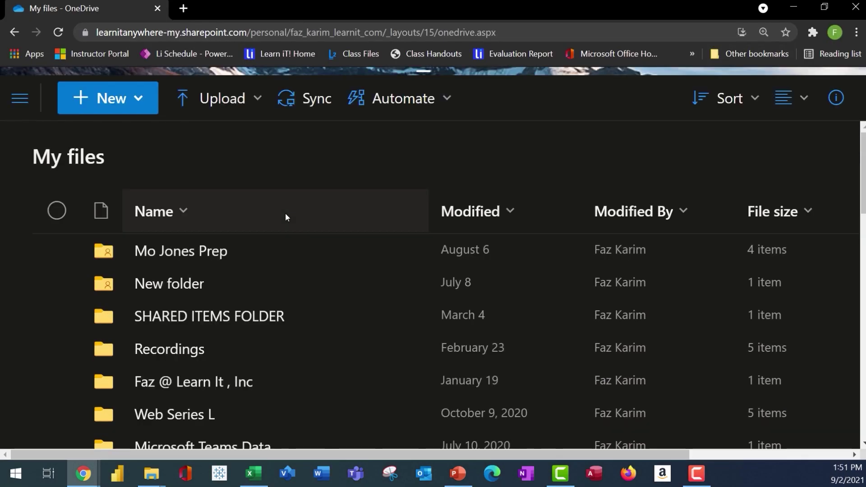
key(ctrl+minus)
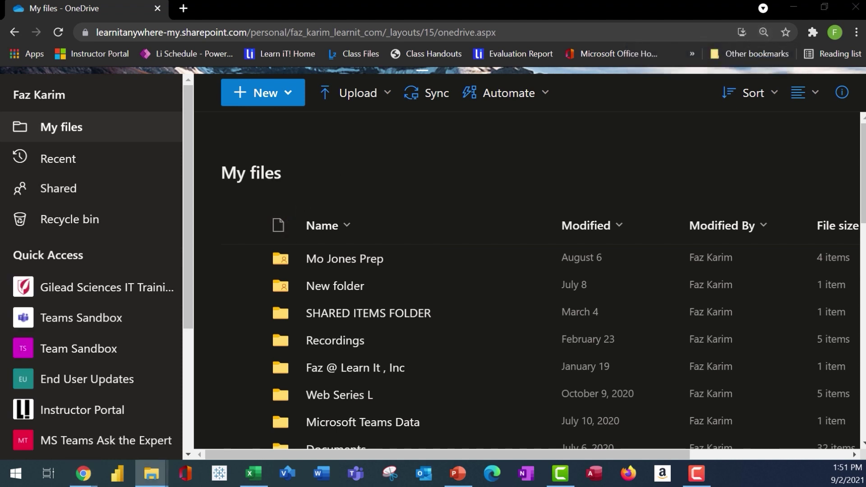
- Upload Example Word File.docx from File Explorer to My files, and close the upload progress details
drag(599, 2, 493, 204)
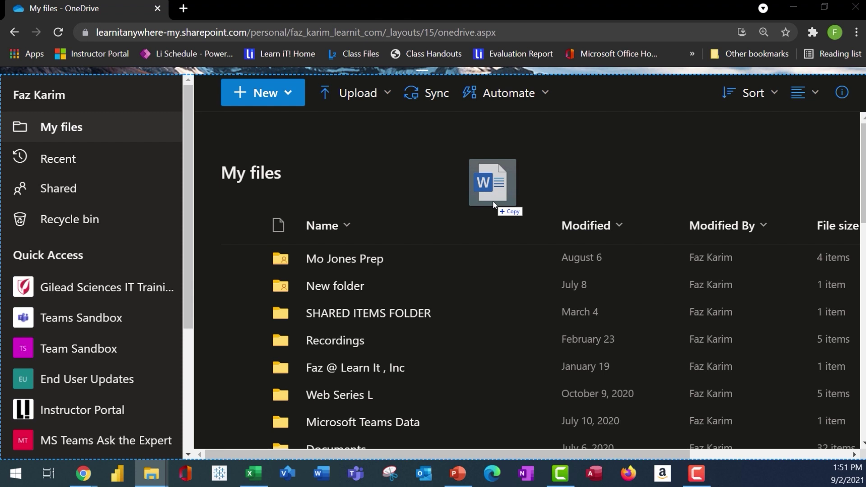
drag(493, 204, 493, 205)
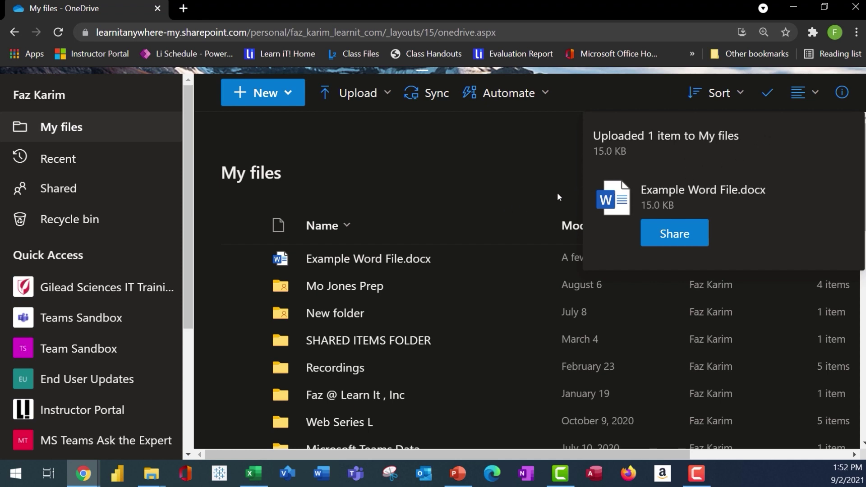
click(757, 113)
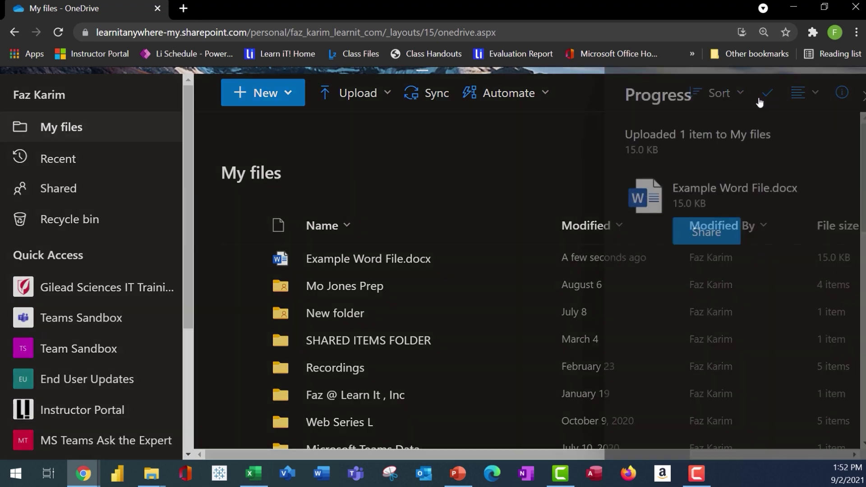
click(845, 98)
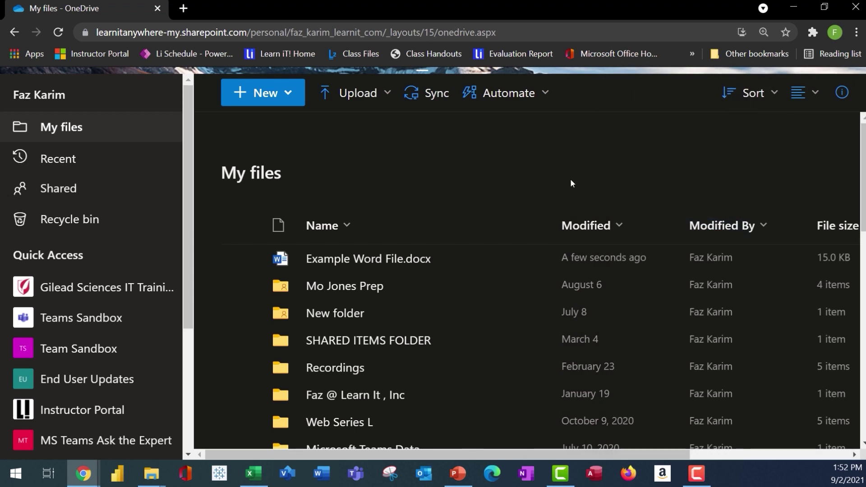
- Examine the upload options, the sorting options for Name and Modified, and the Sharing column in My files
click(394, 88)
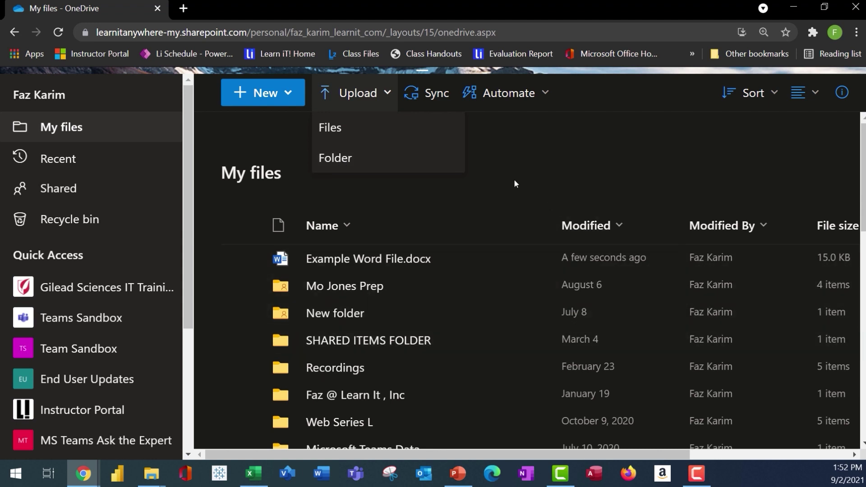
key(ctrl+minus)
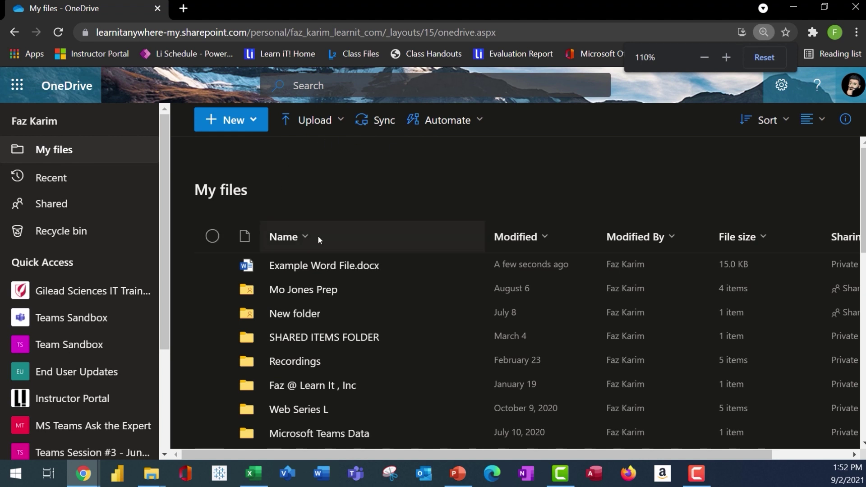
click(314, 249)
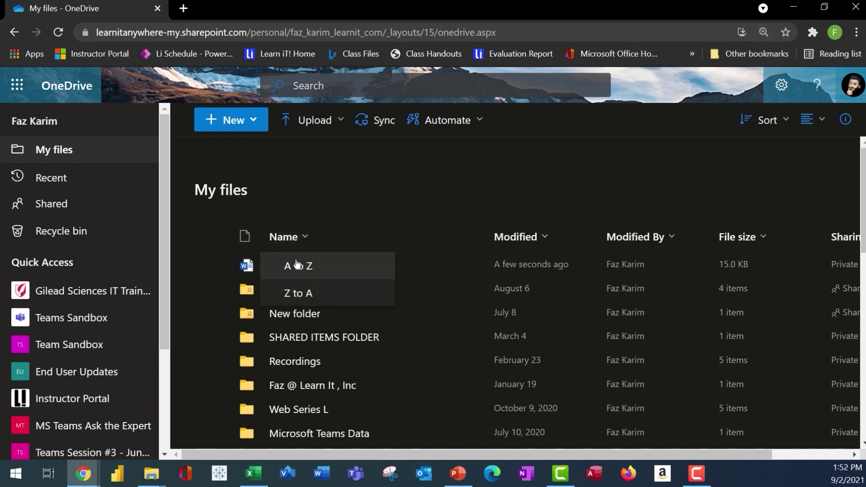
click(515, 242)
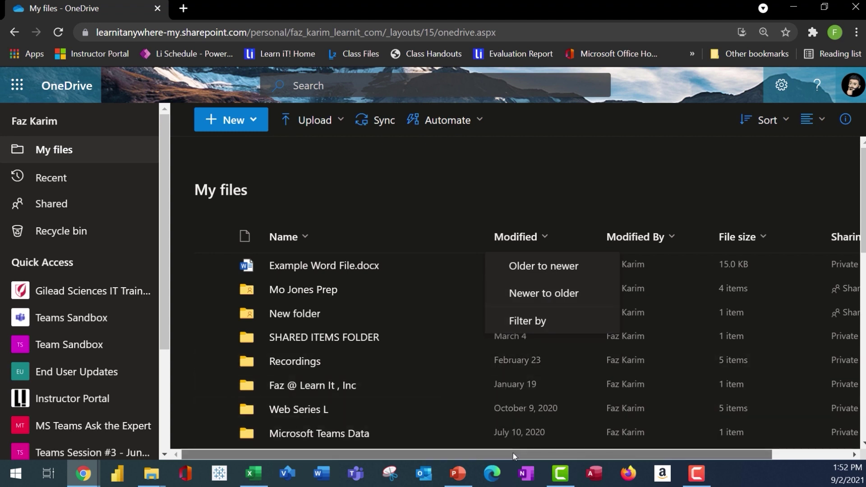
drag(513, 453, 576, 444)
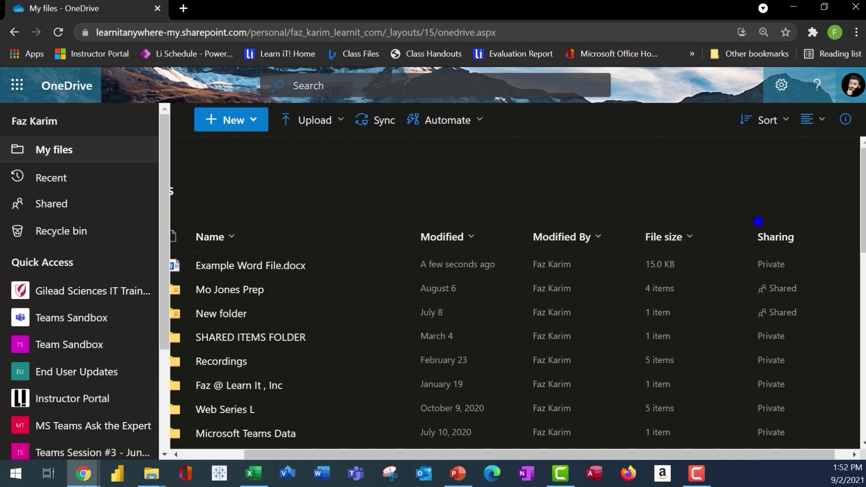
mouse_move(758, 222)
mouse_down()
mouse_move(772, 180)
mouse_move(741, 177)
mouse_up()
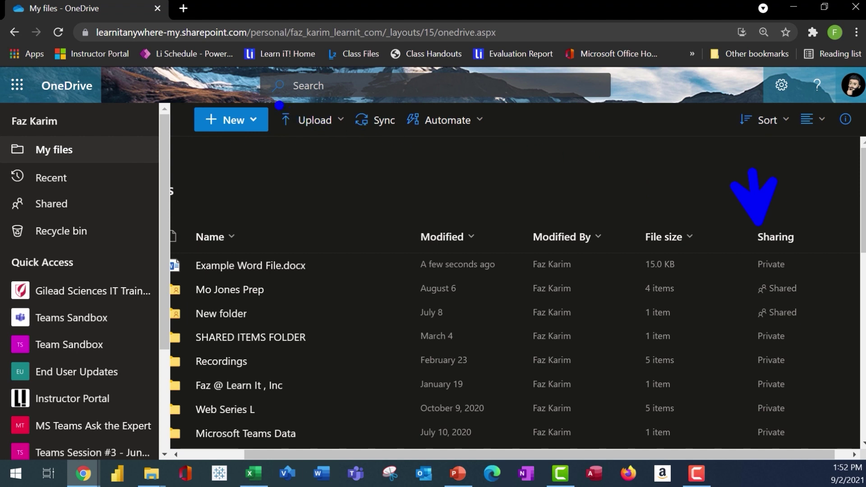
mouse_move(273, 104)
mouse_down()
mouse_move(323, 135)
mouse_move(357, 142)
mouse_up()
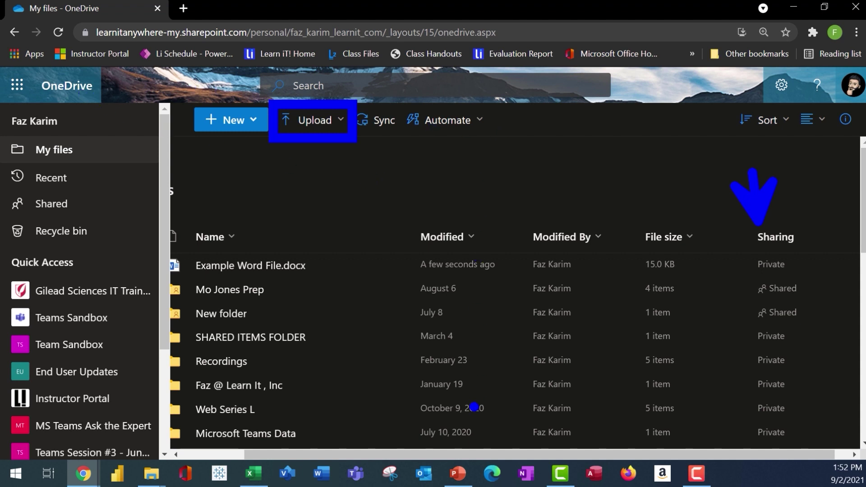
drag(460, 455, 466, 426)
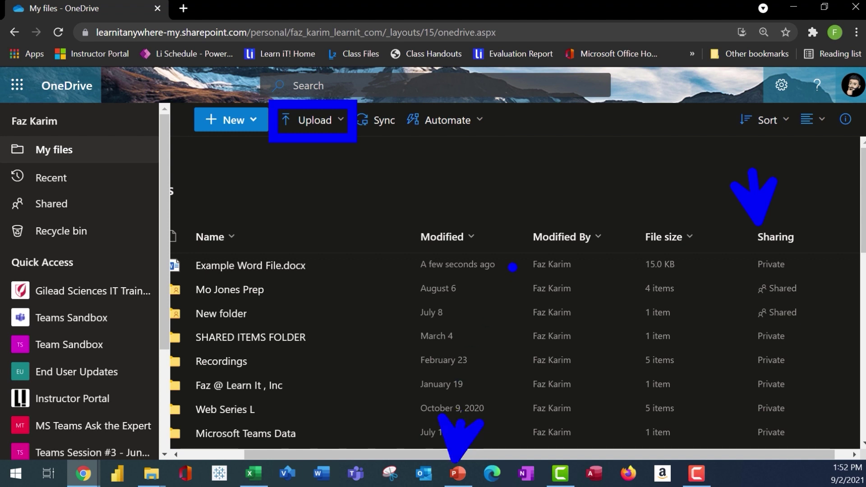
key(Escape)
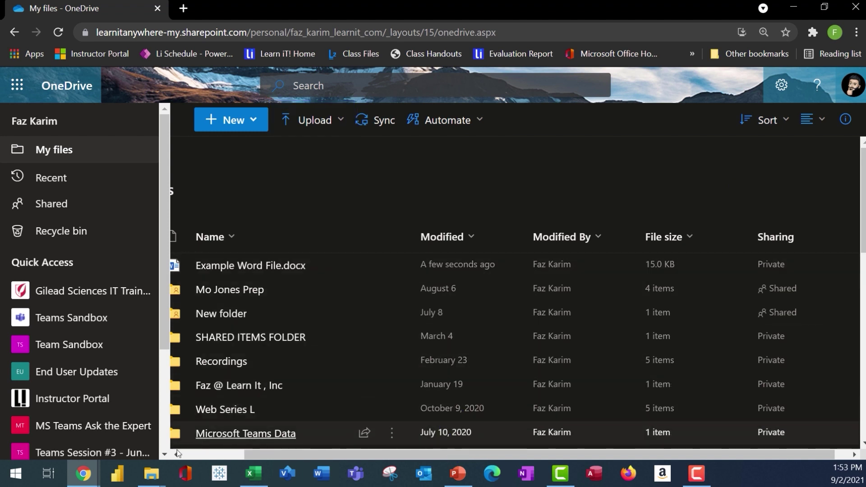
- Examine the synced OneDrive - Learn It, Inc folder in File Explorer, and put its window away
mouse_move(159, 473)
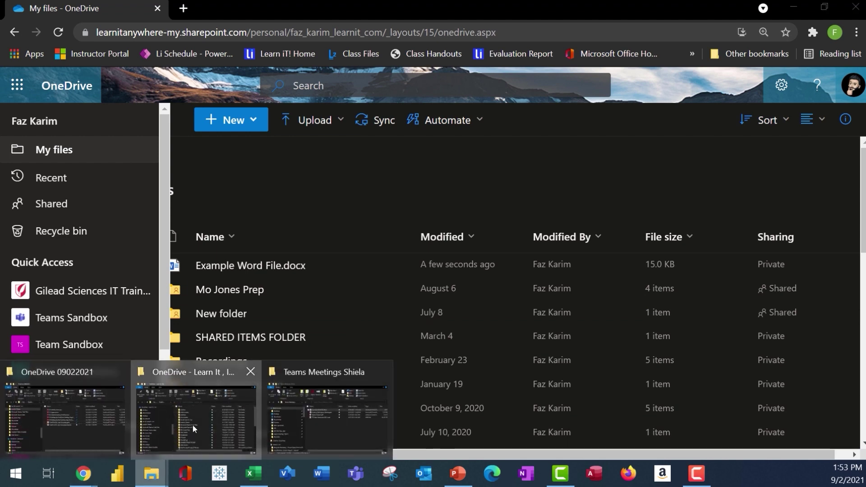
drag(721, 0, 614, 40)
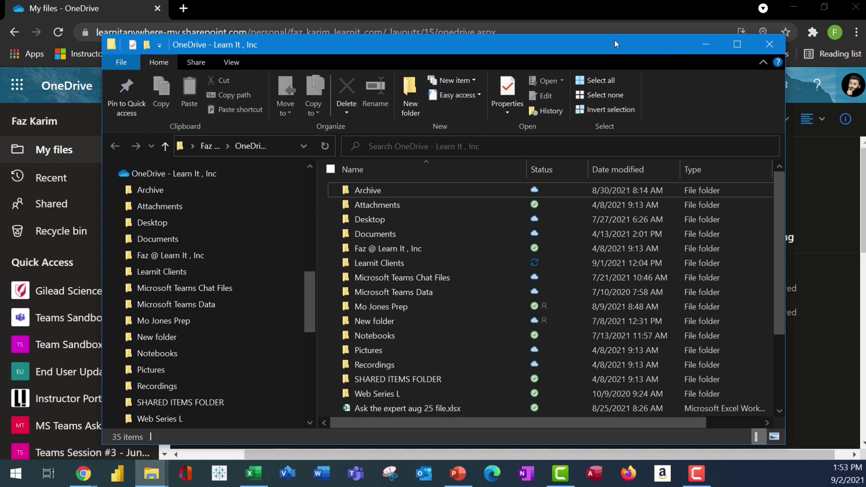
click(783, 48)
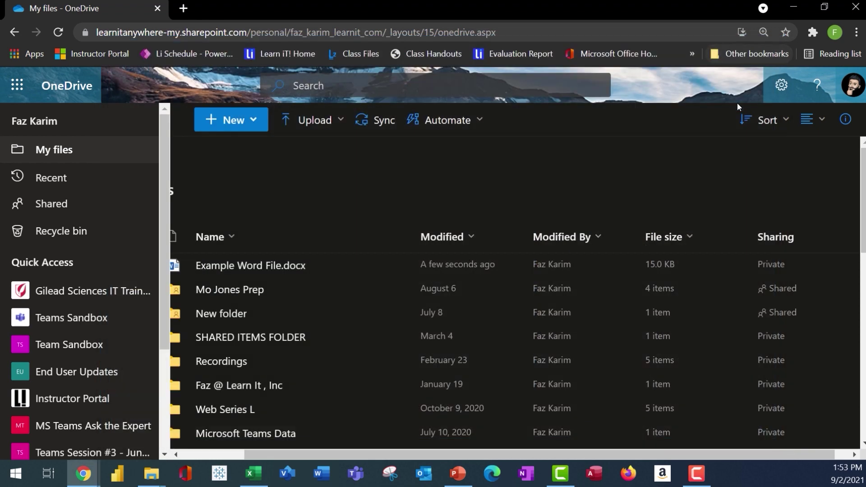
- Return to the presentation in PowerPoint and select the "Accessing OneDrive in the Web" bullet on slide 2
click(780, 6)
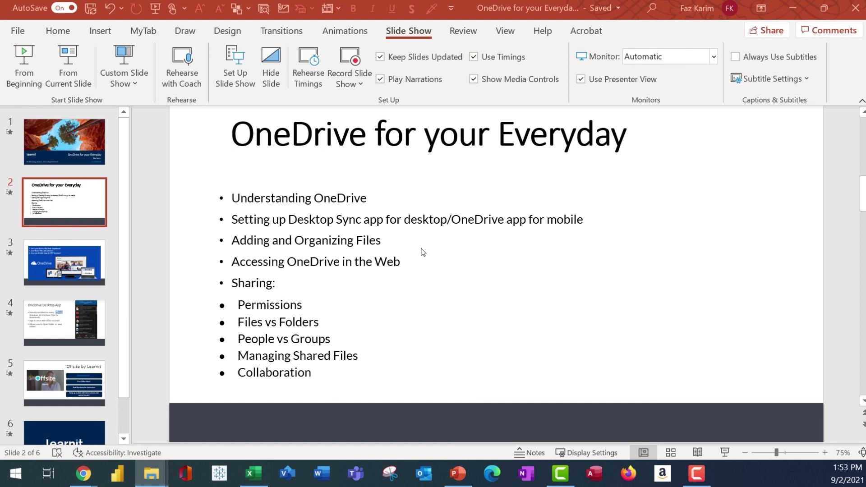
click(398, 265)
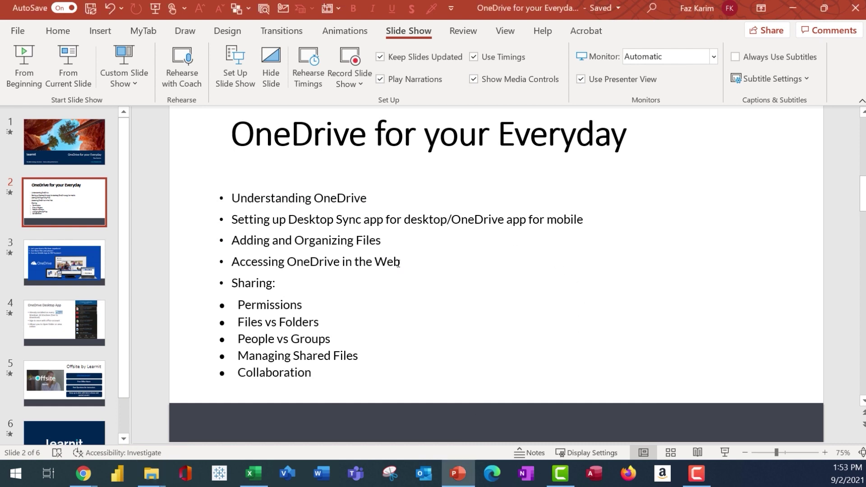
drag(403, 263, 238, 265)
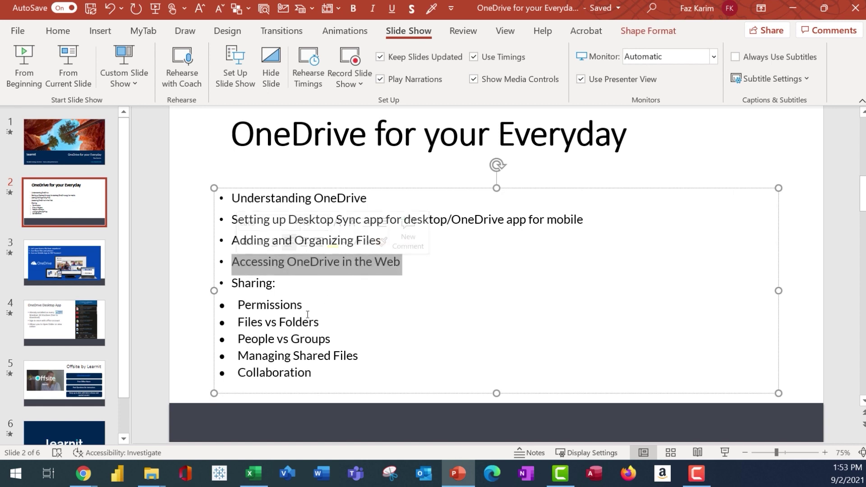
- Switch back to the OneDrive My files page in Chrome and fit all columns through Sharing in view
mouse_move(83, 474)
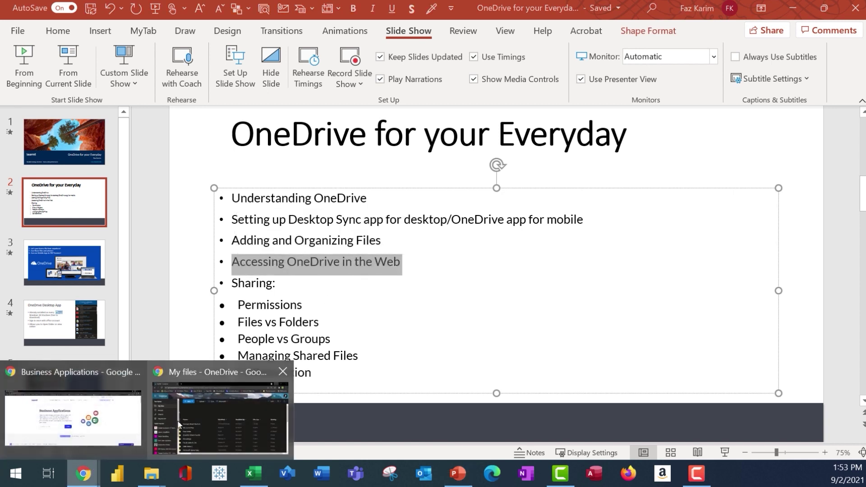
click(163, 398)
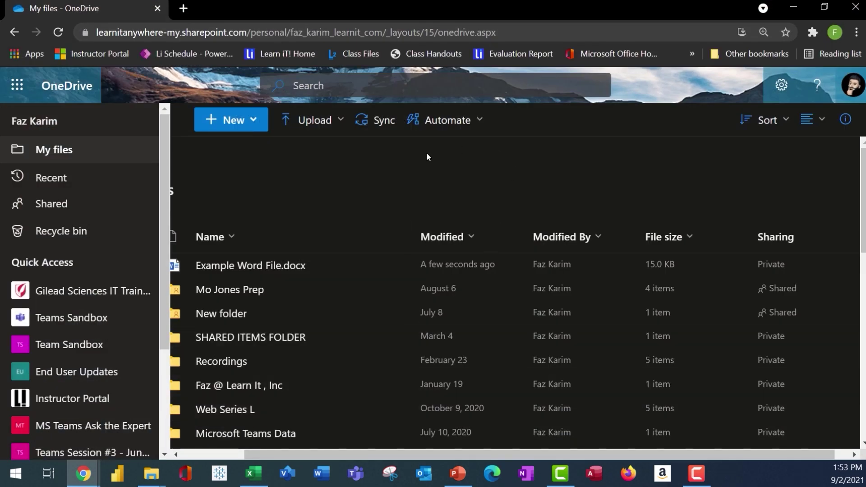
key(ctrl+minus)
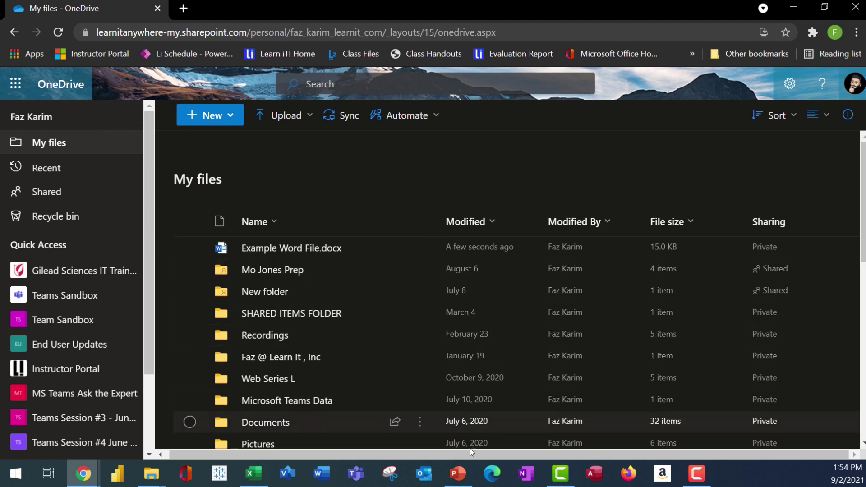
- Apply the Office theme in the OneDrive settings, and switch Dark Mode off and back on
click(457, 473)
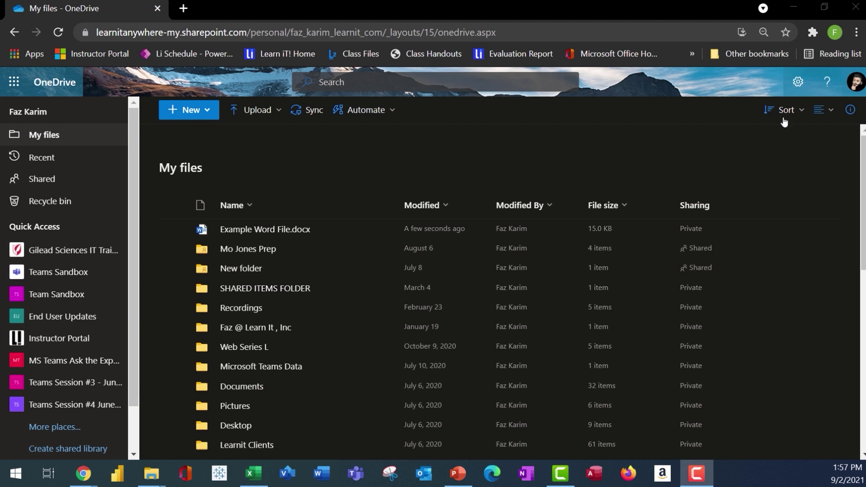
click(796, 83)
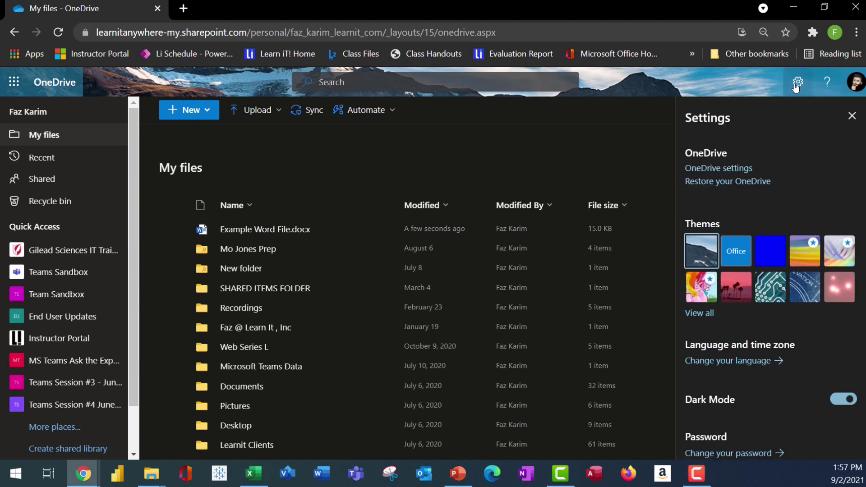
click(741, 261)
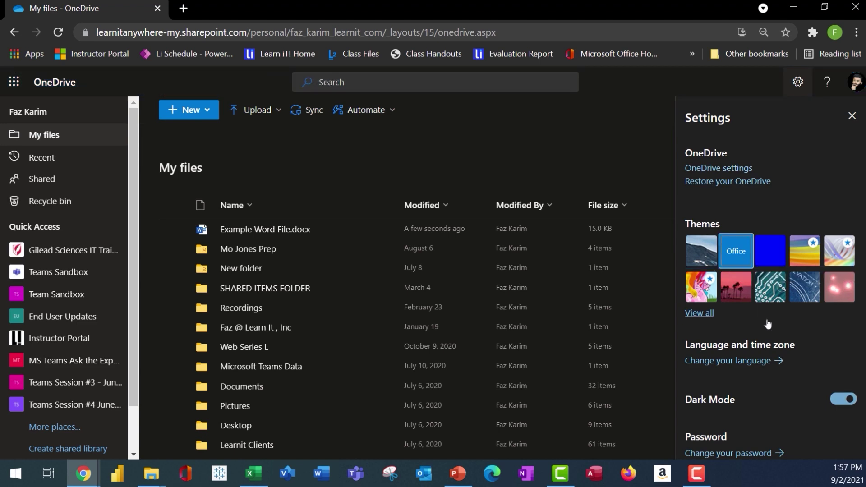
click(841, 400)
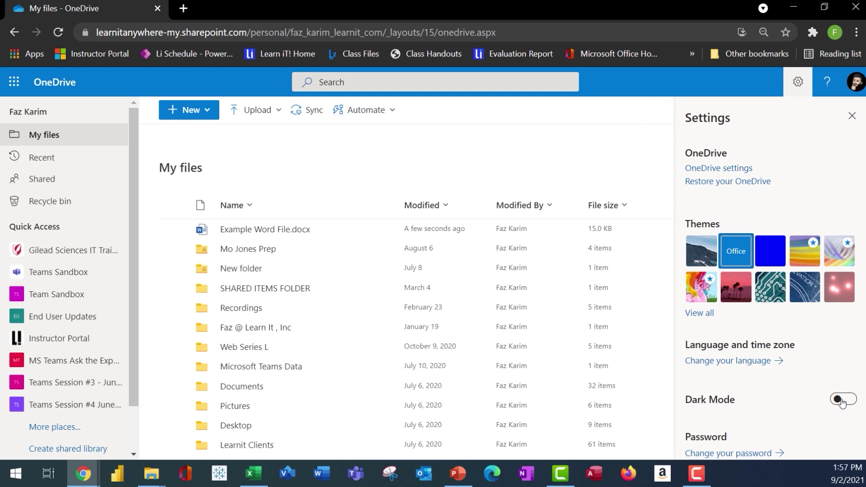
click(841, 400)
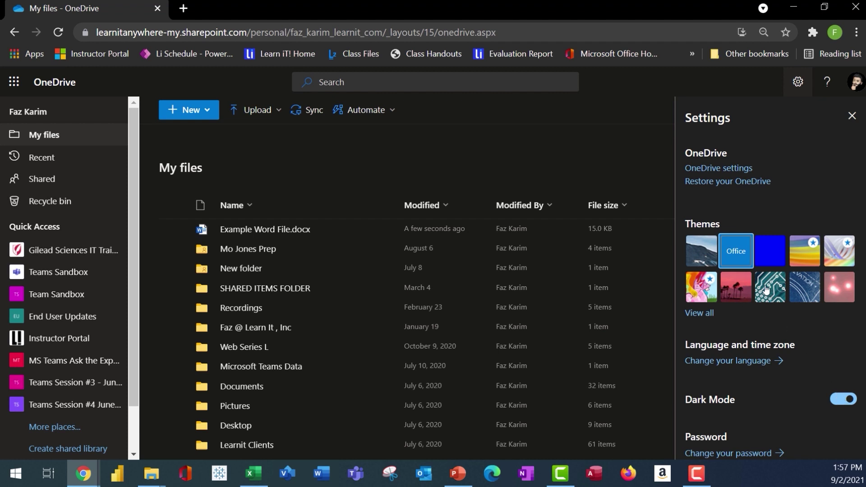
- Try the blueprint and black themes, apply the two-tone gray theme from the full theme list, and close Settings
click(801, 294)
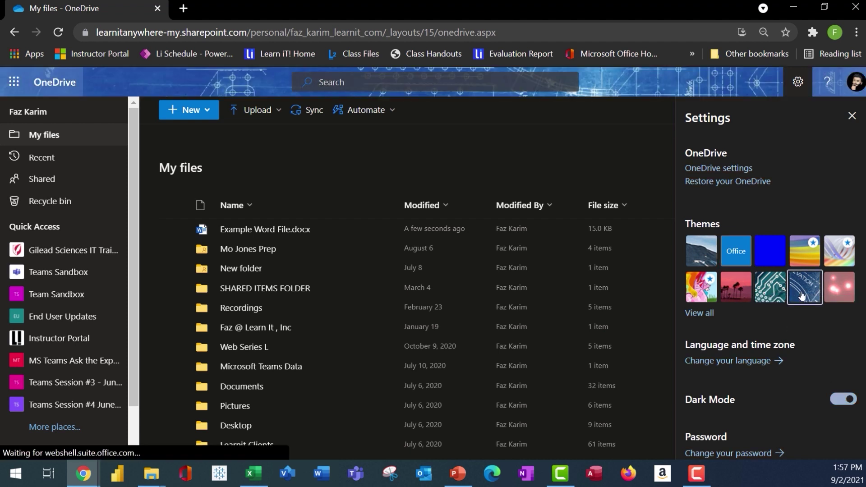
click(707, 312)
scroll(707, 313, down, 2)
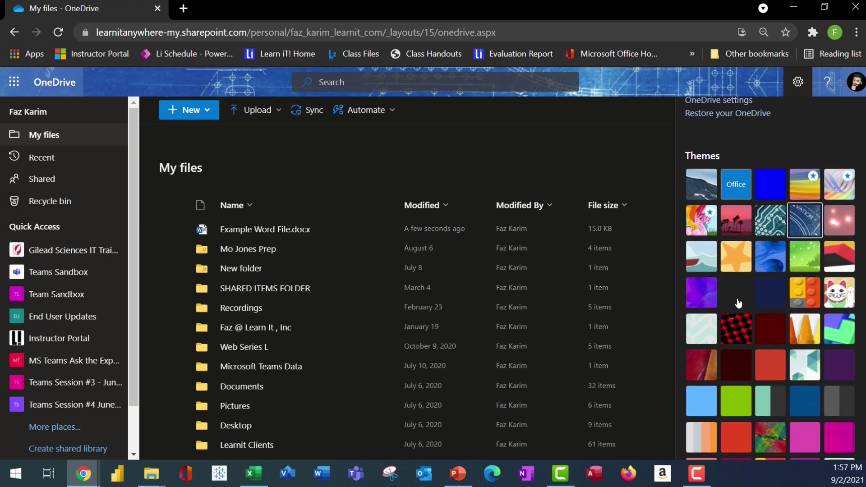
click(738, 303)
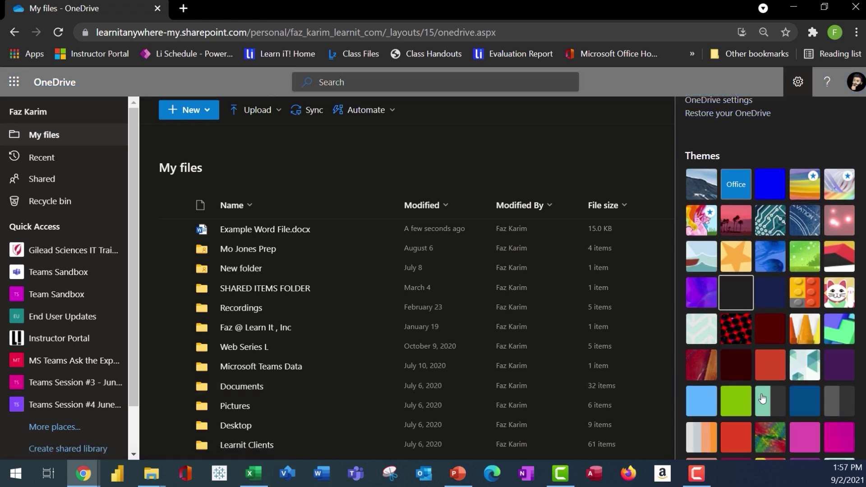
click(825, 393)
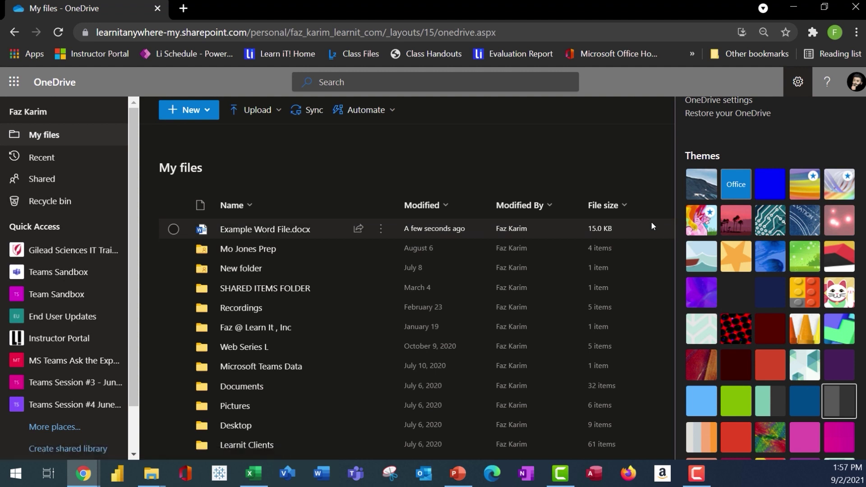
scroll(697, 212, down, 7)
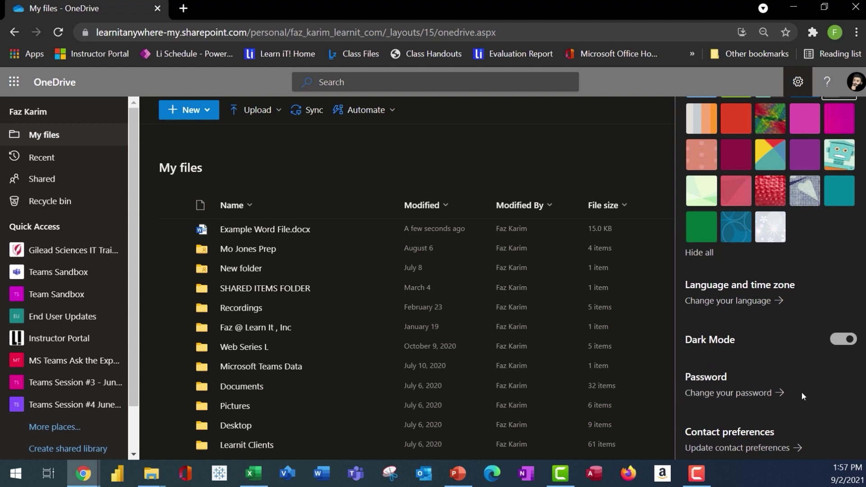
scroll(739, 366, up, 7)
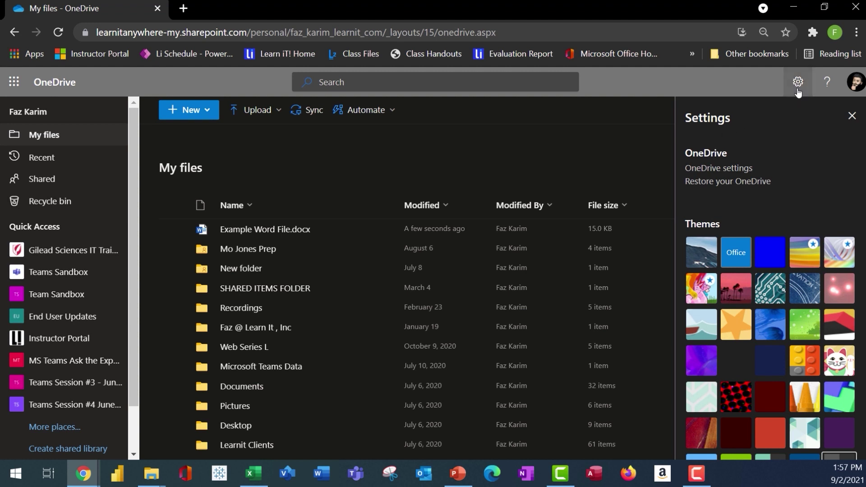
click(797, 90)
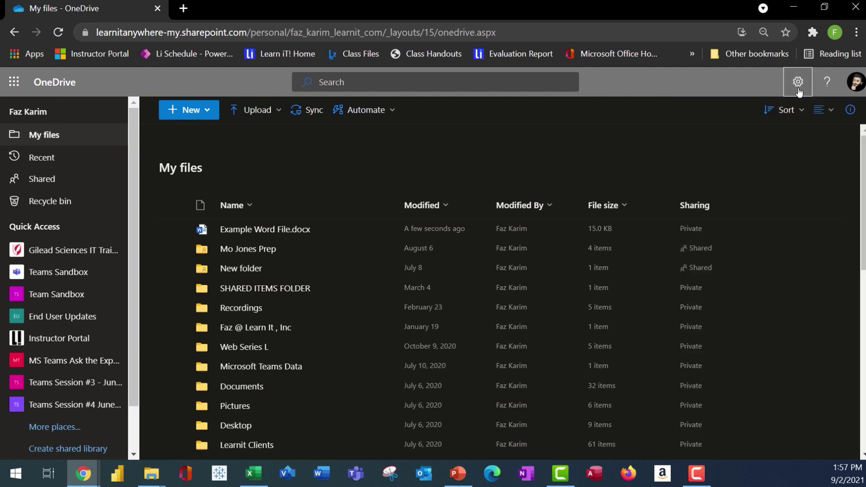
- Examine the sign-out and profile options for the signed-in account, and dismiss them
click(855, 86)
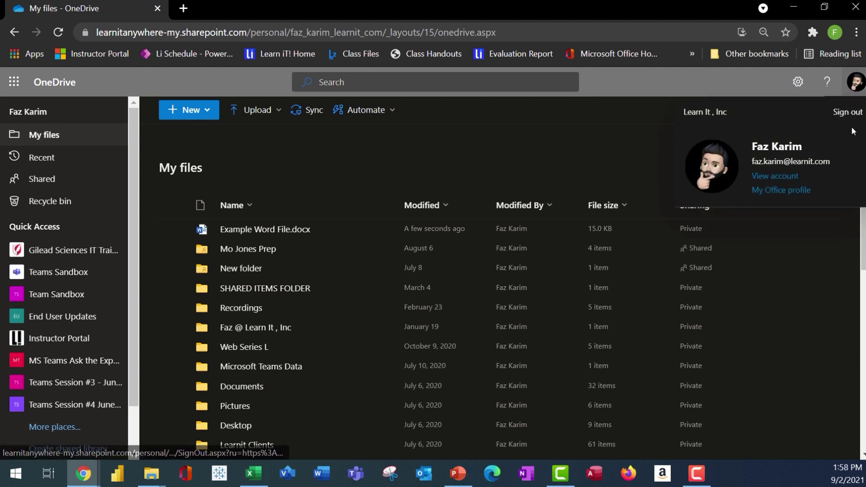
click(600, 154)
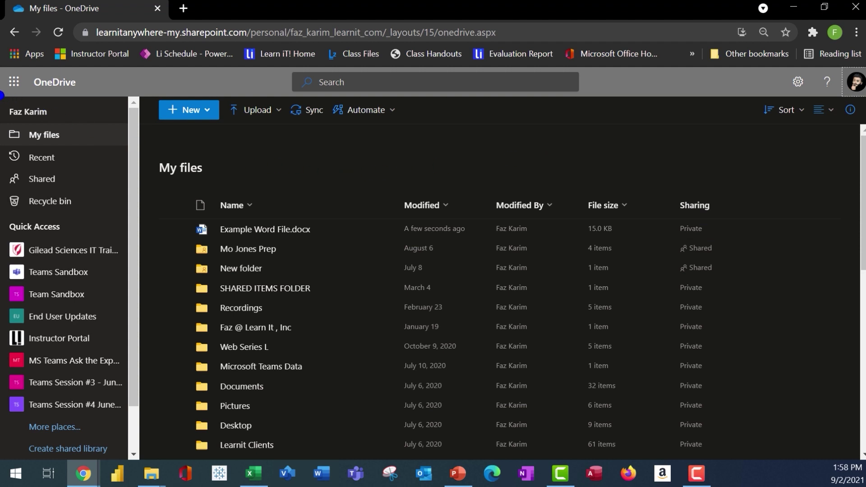
- Box My files through Recycle bin with an on-screen annotation, label it "Files and folders" with an arrow, and clear the drawings
drag(4, 96, 108, 209)
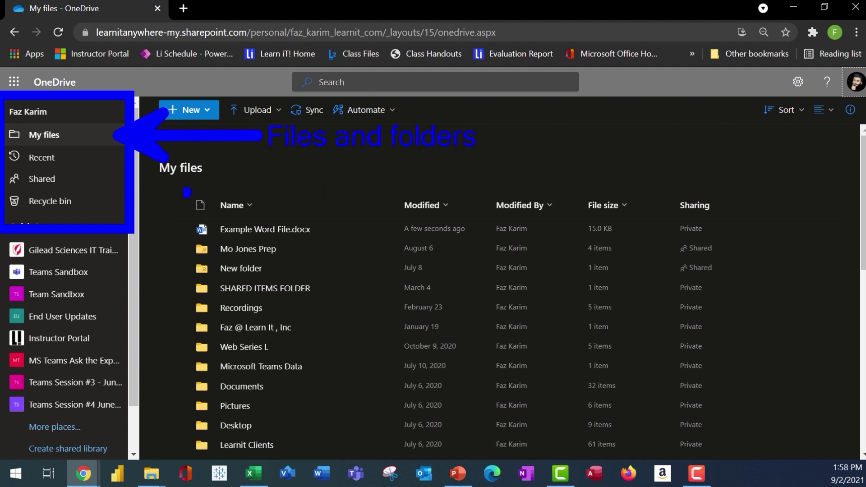
ctrl+shift+click(170, 201)
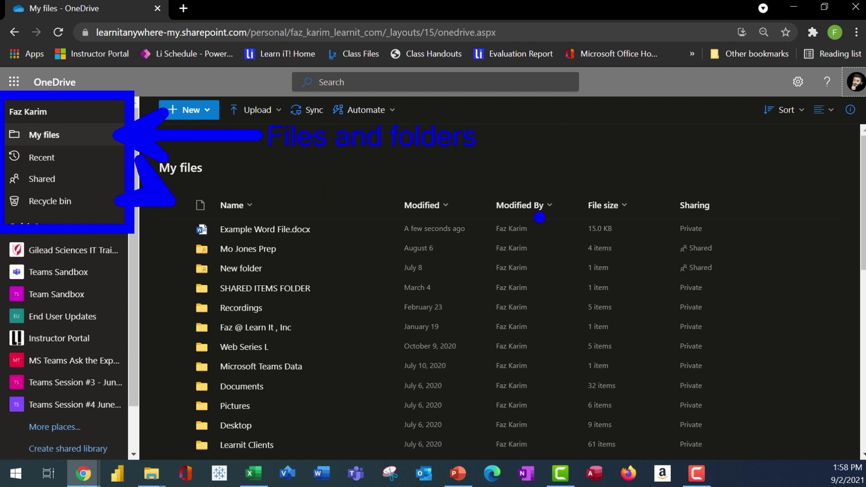
key(Escape)
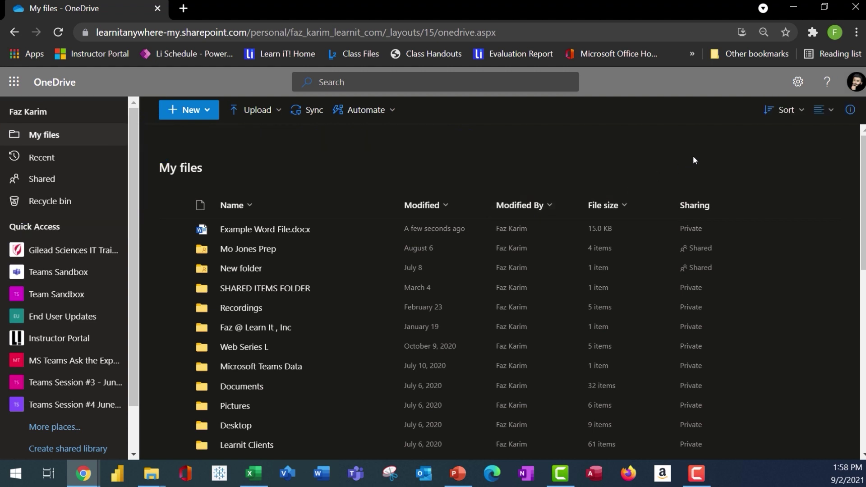
- Check the sorting choices for My files, and switch the layout to List and back to Compact List
click(785, 119)
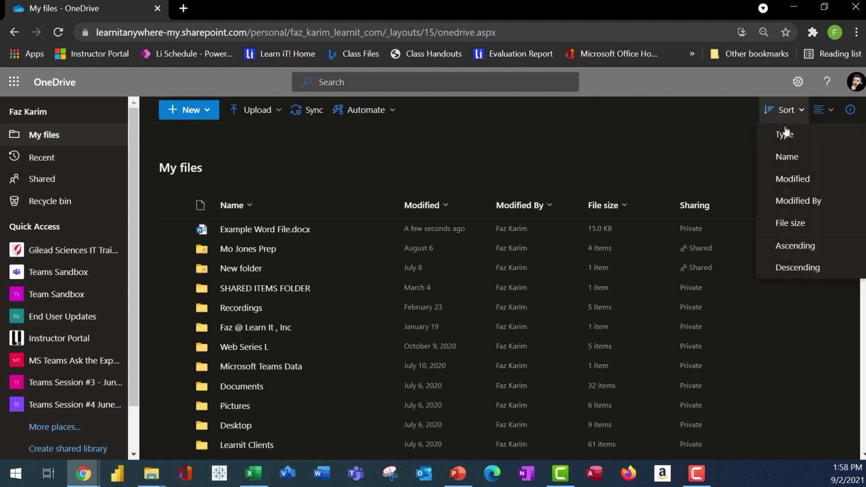
click(826, 117)
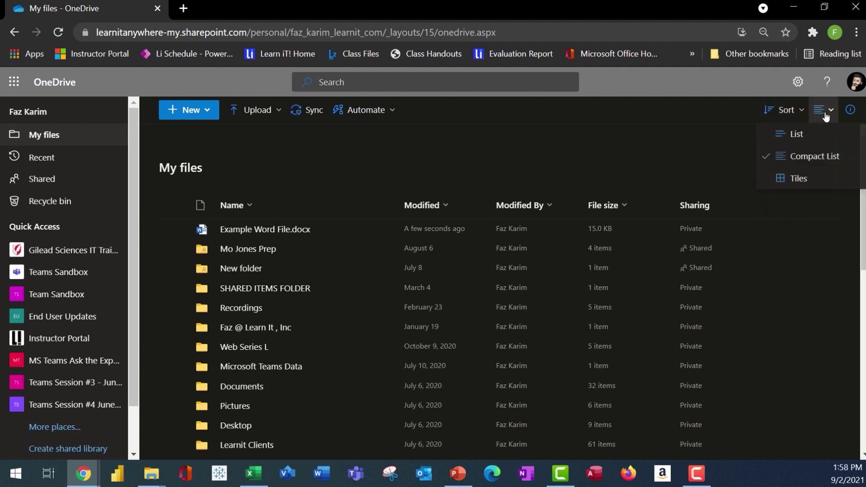
click(823, 133)
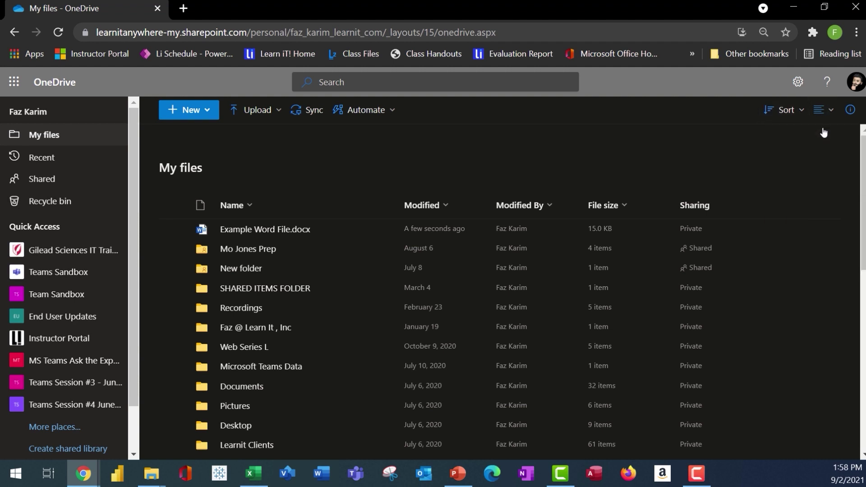
click(827, 117)
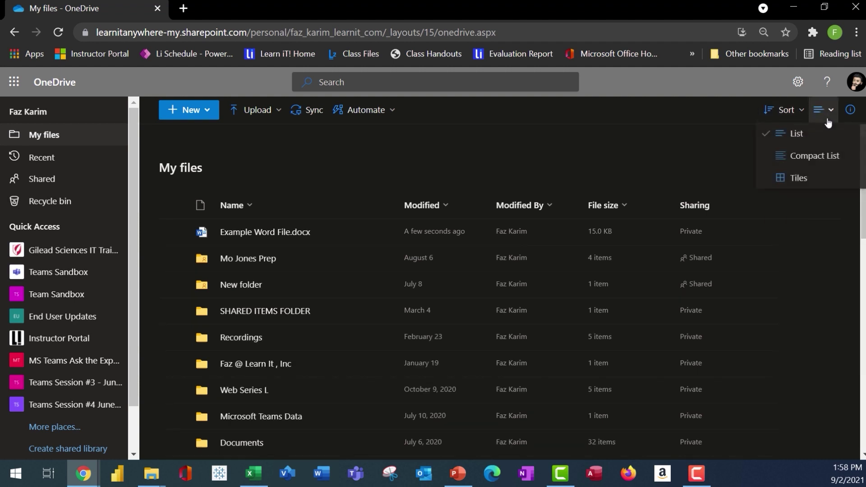
click(831, 162)
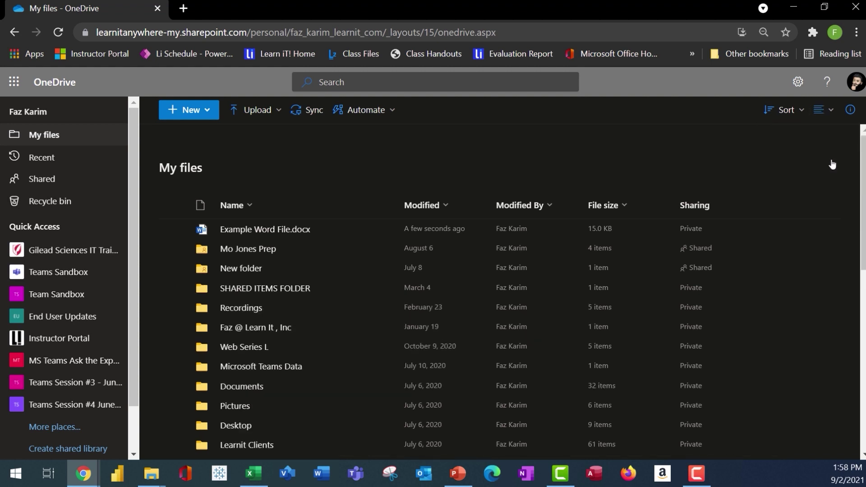
- Try the Tiles layout for My files, set it to List, and review the sorting choices
click(824, 110)
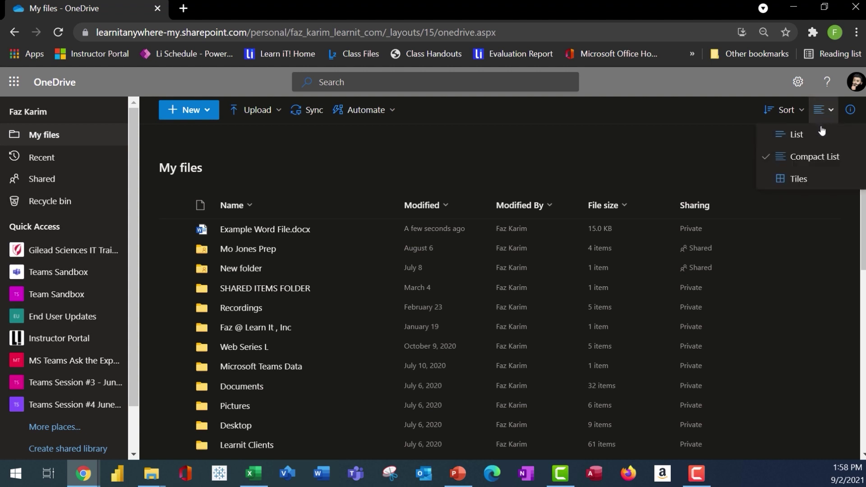
click(809, 180)
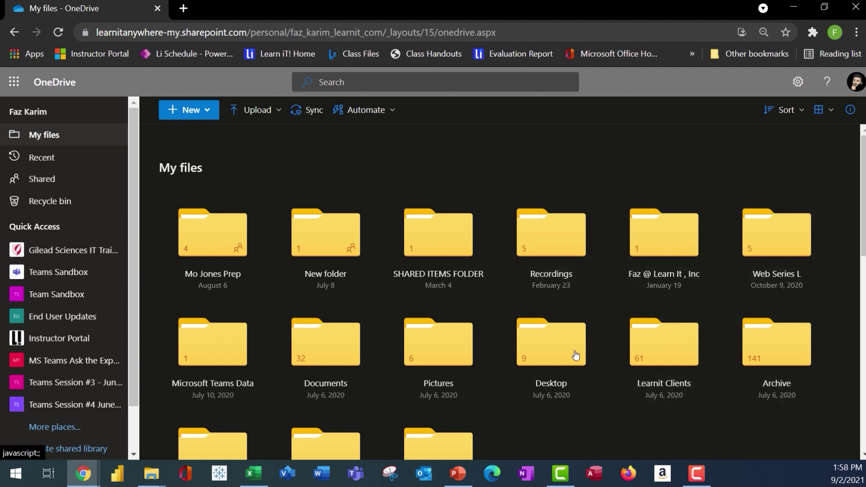
click(824, 110)
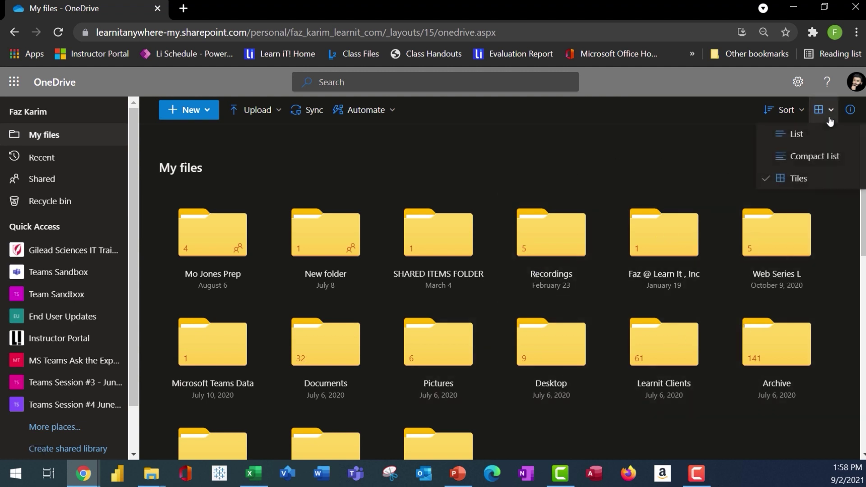
click(830, 138)
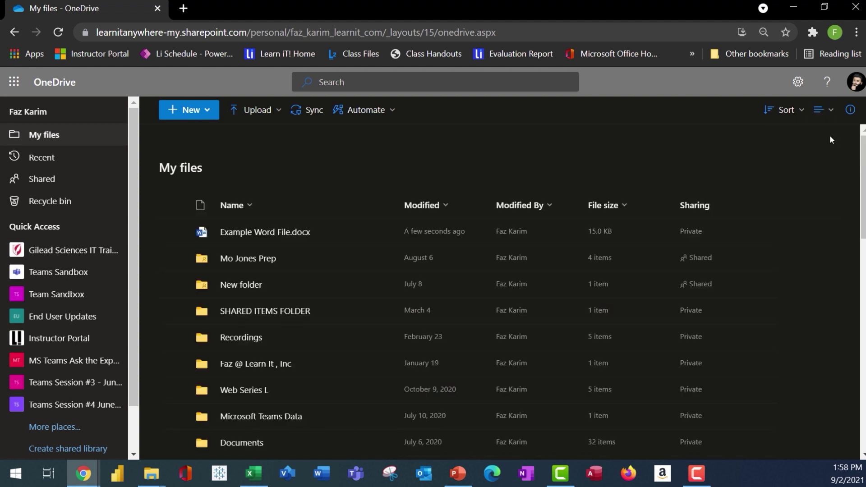
click(787, 113)
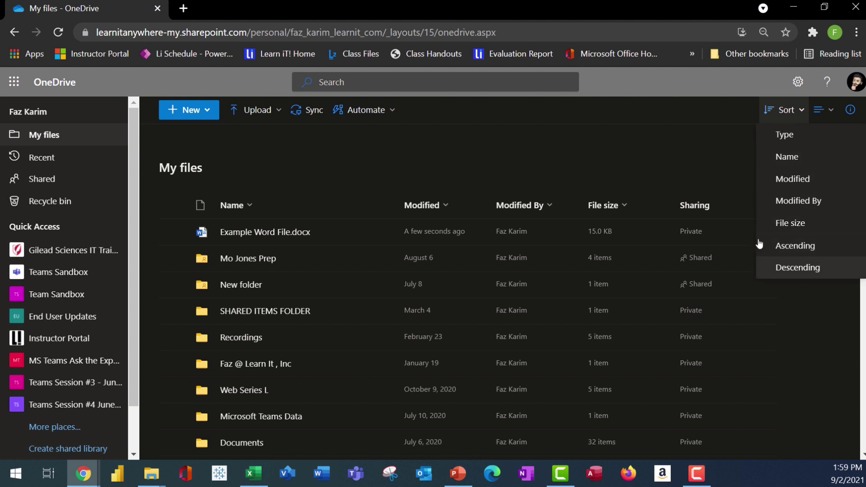
click(644, 183)
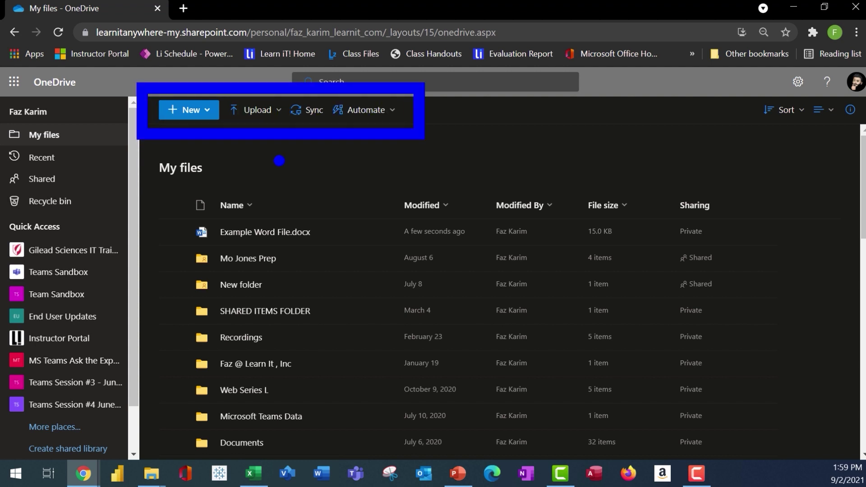
- Examine the options for creating new items, uploading files or folders, and automating with Power Automate
click(217, 116)
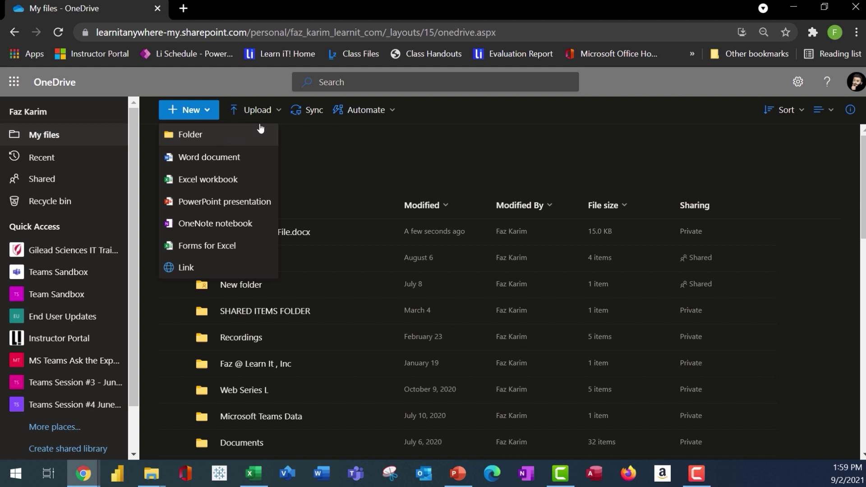
click(276, 120)
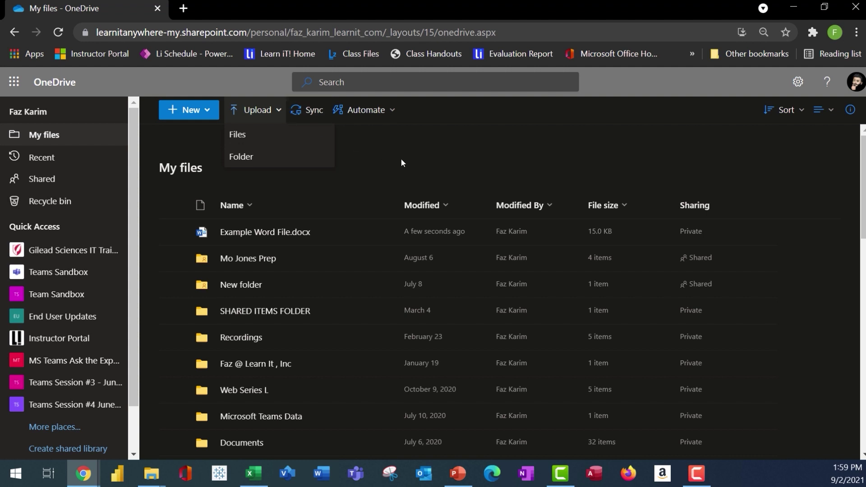
click(379, 118)
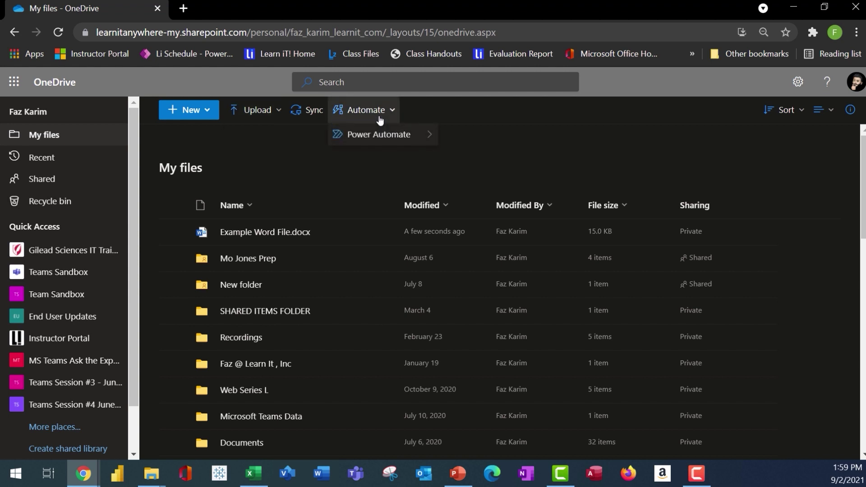
mouse_move(412, 135)
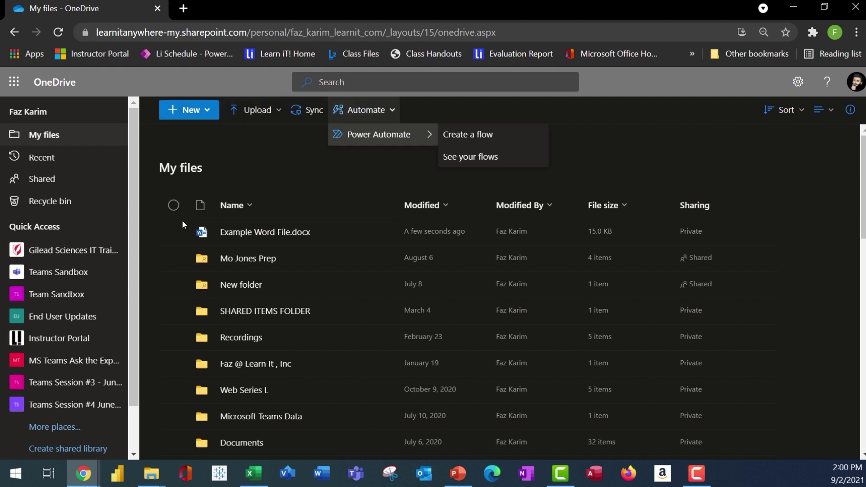
- Examine the additional commands for Example Word File.docx, and select the shared folder directly below it instead
click(173, 233)
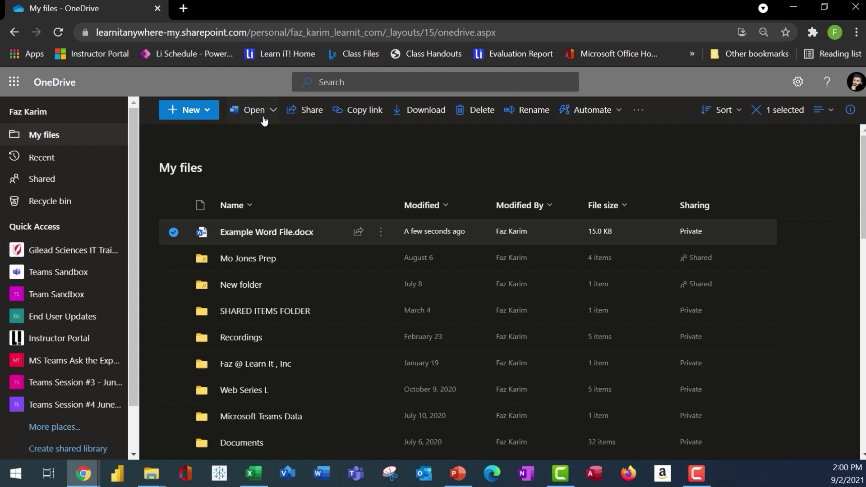
click(638, 109)
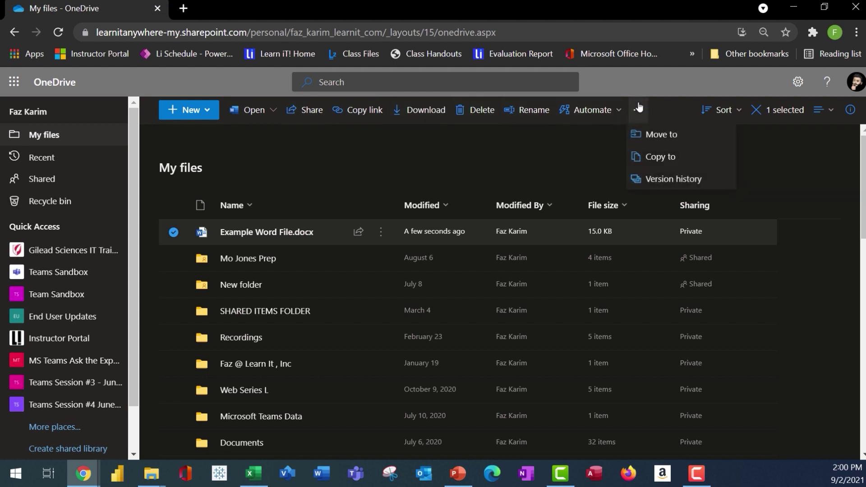
click(173, 234)
click(175, 263)
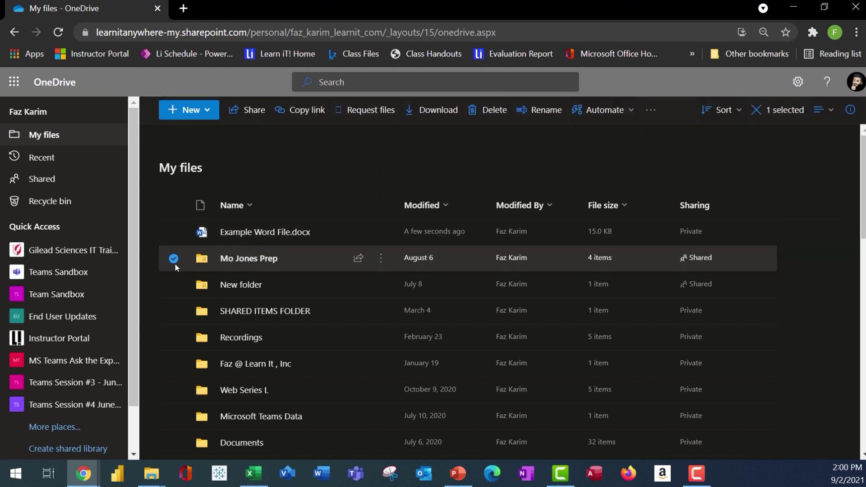
- Clear the folder selection and examine the Sharing column for the items in My files
click(175, 265)
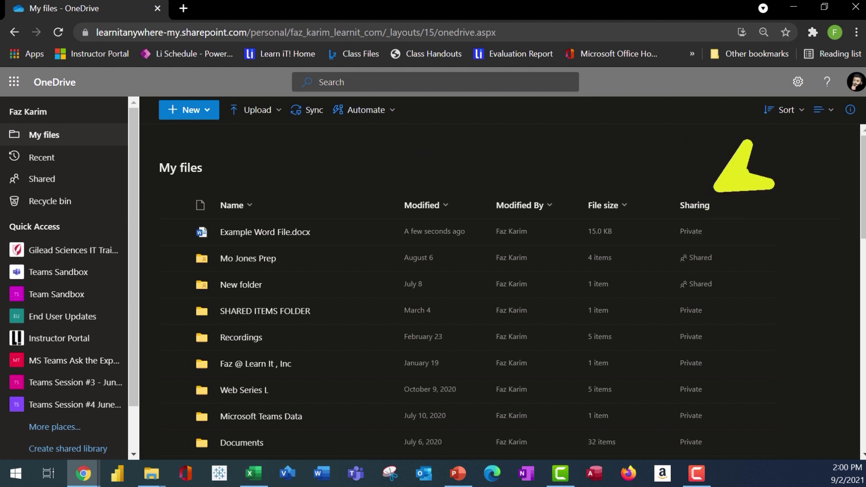
key(ctrl+plus)
key(ctrl+plus)
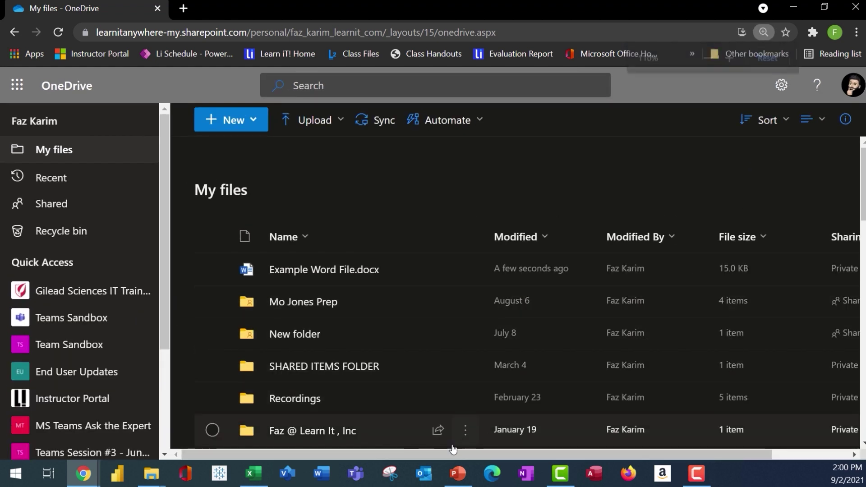
drag(451, 431, 555, 440)
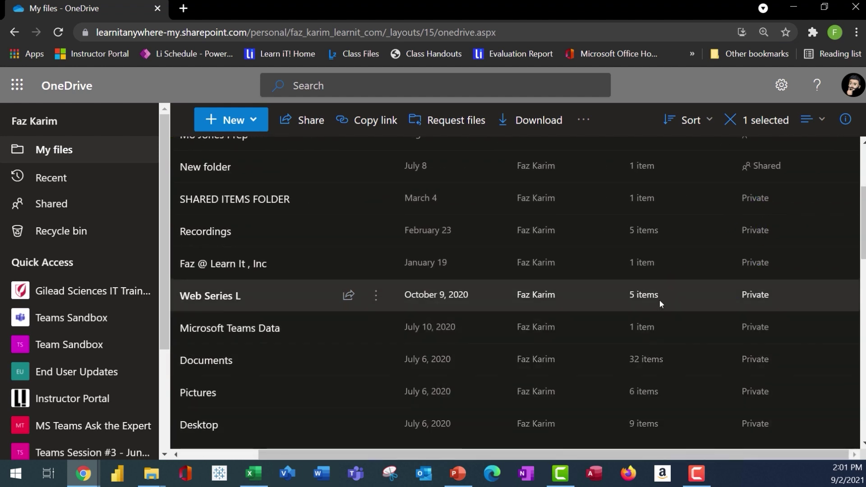
scroll(659, 299, up, 4)
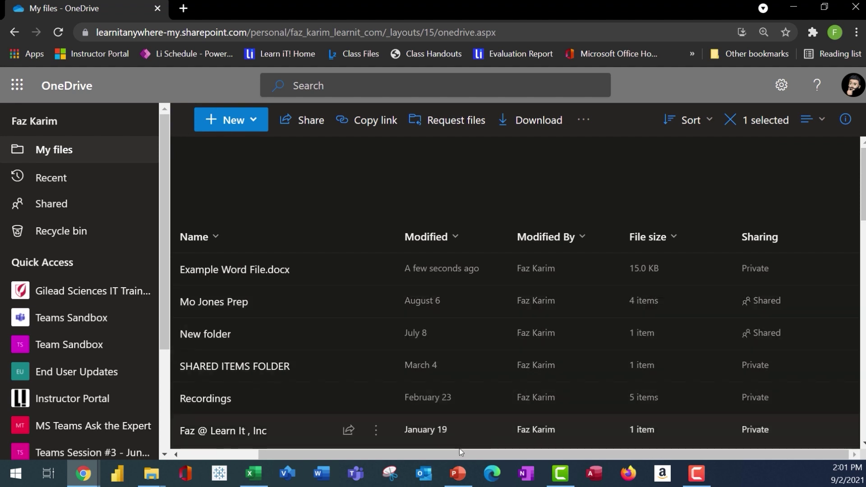
drag(446, 456, 348, 443)
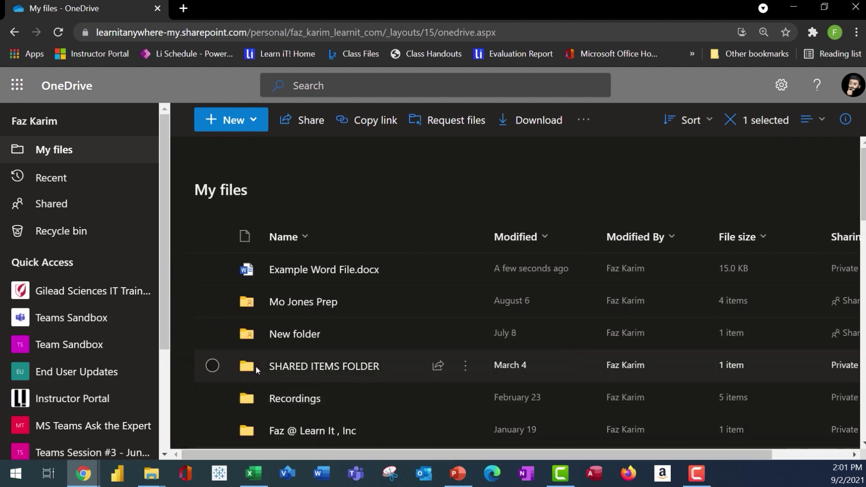
- Select the first shared folder in My files and deselect the Web Series L folder
click(209, 301)
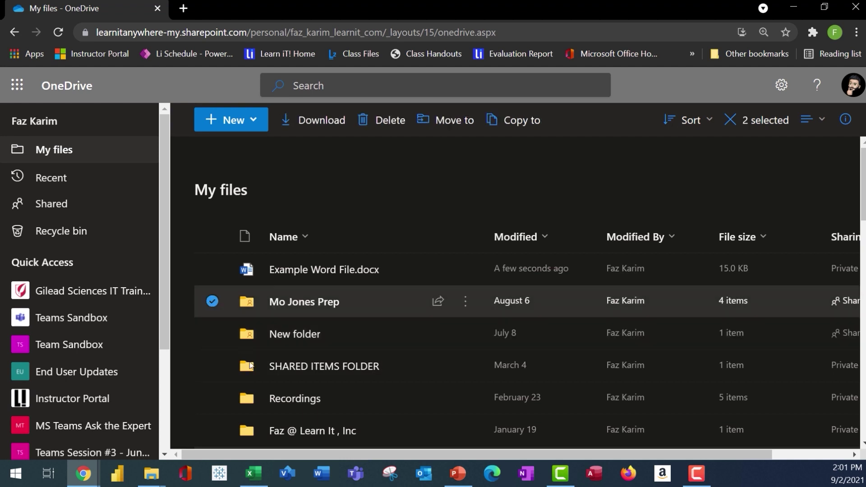
drag(320, 456, 407, 448)
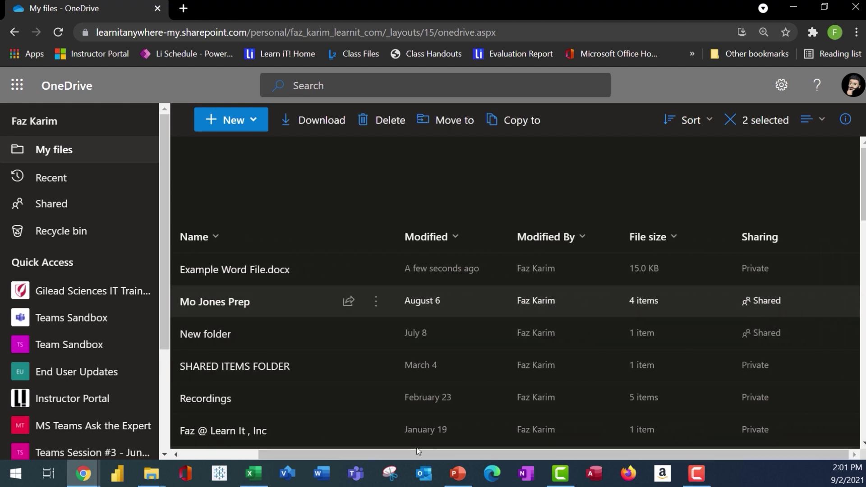
click(845, 119)
key(ctrl+minus)
key(ctrl+minus)
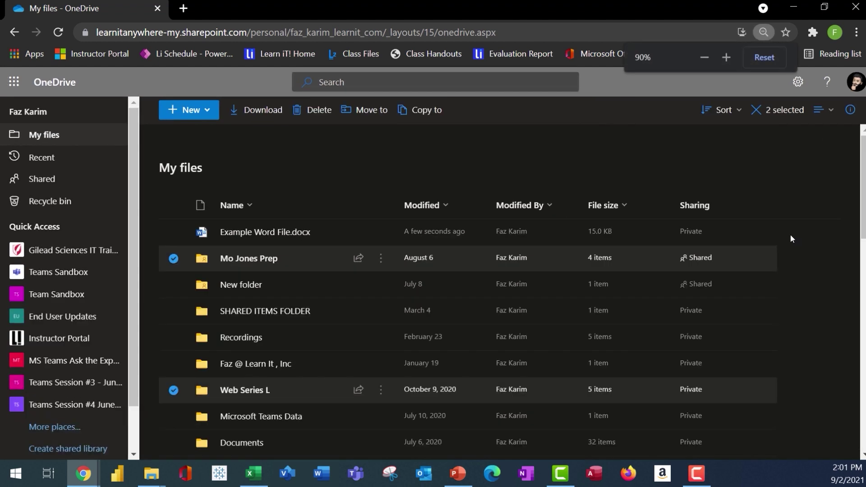
click(174, 390)
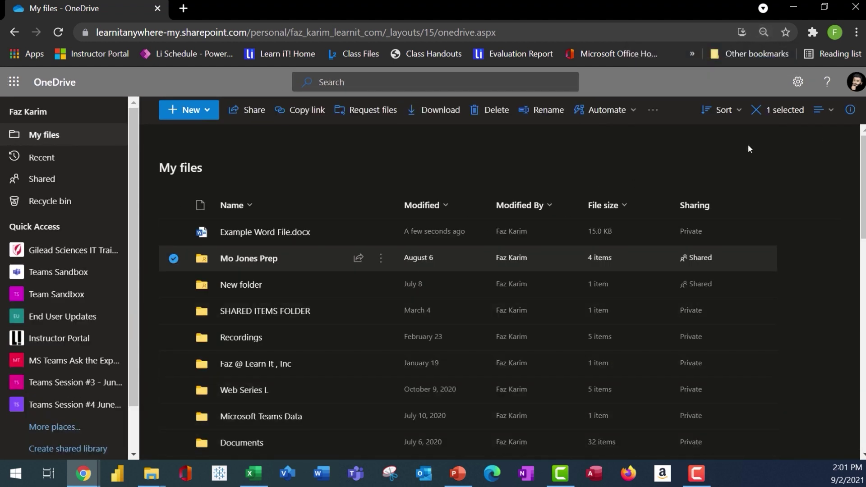
- Review the selected shared folder's details, manage-access information and sharing link settings, and close them without changes
click(850, 111)
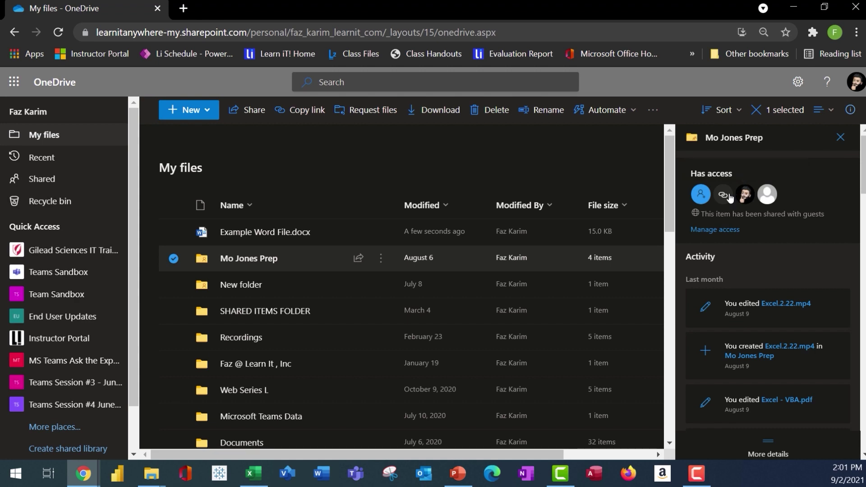
click(722, 232)
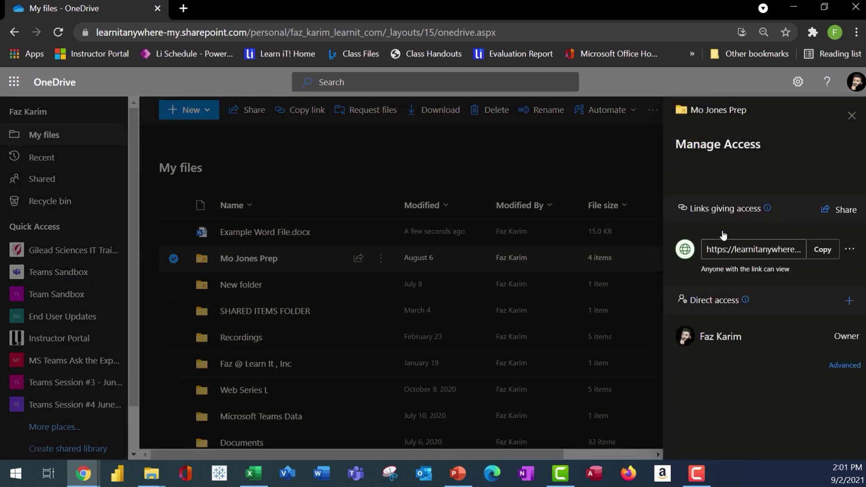
click(851, 246)
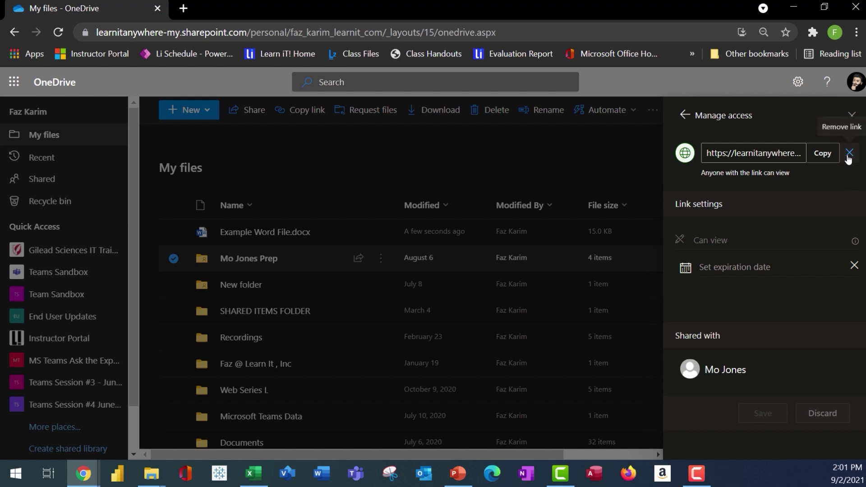
click(685, 116)
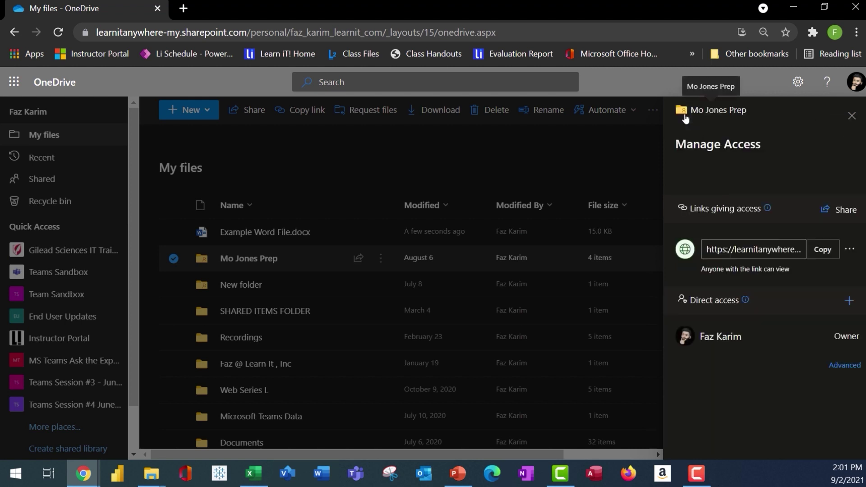
click(851, 116)
click(850, 115)
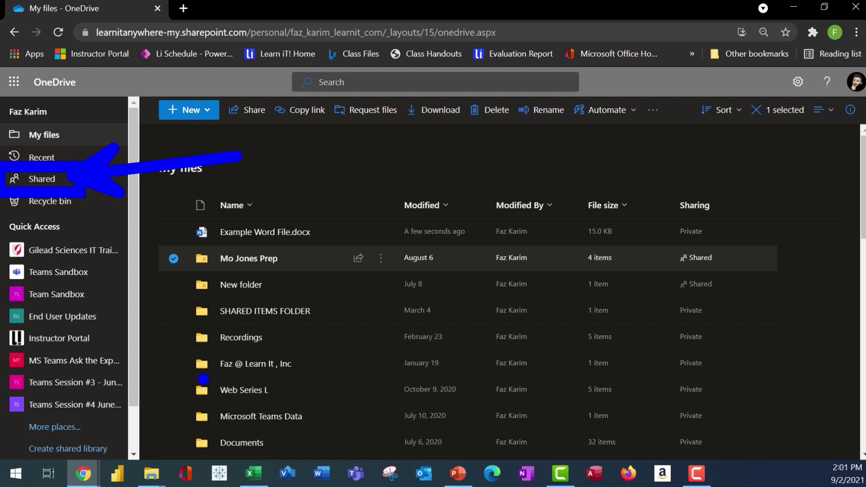
- Review the items shared with you and by you, check the recent files, and return to My files
click(10, 181)
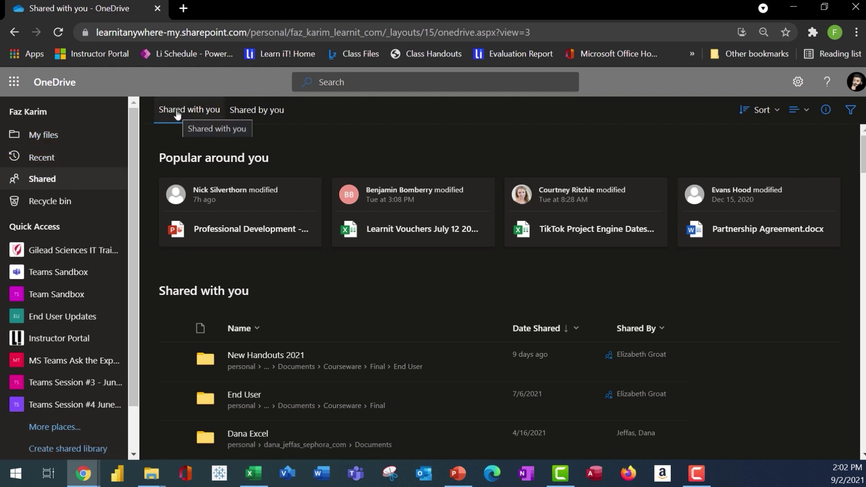
click(234, 111)
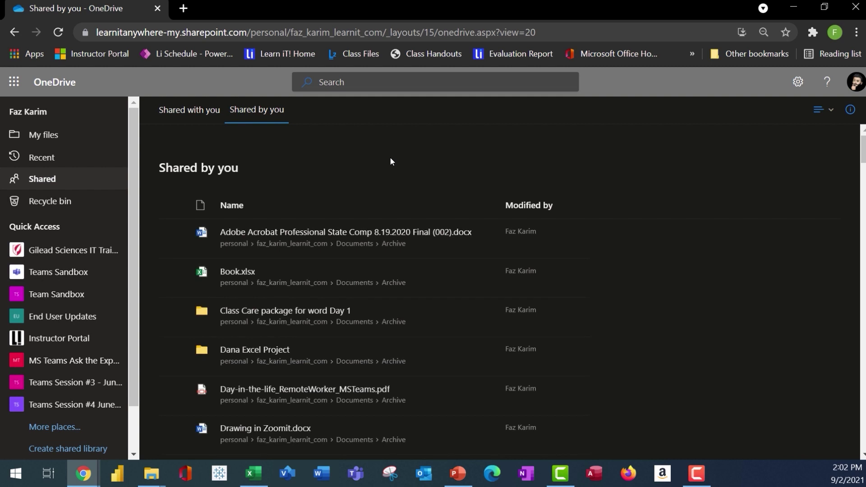
click(197, 115)
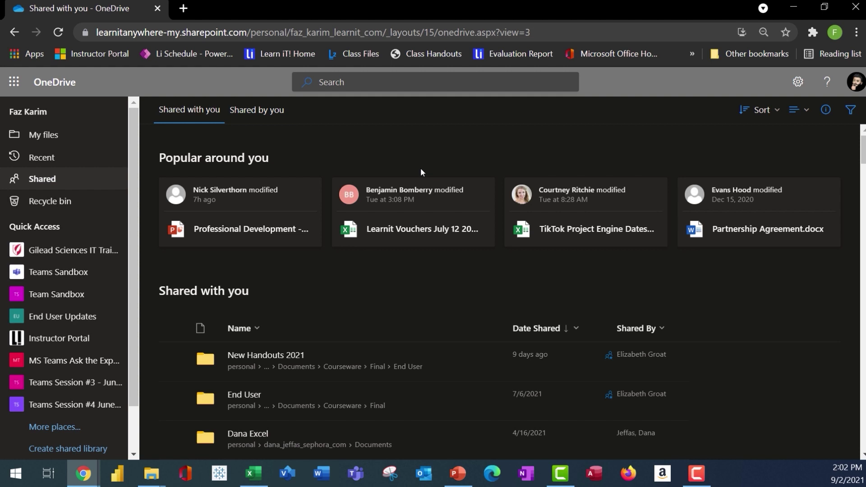
click(41, 157)
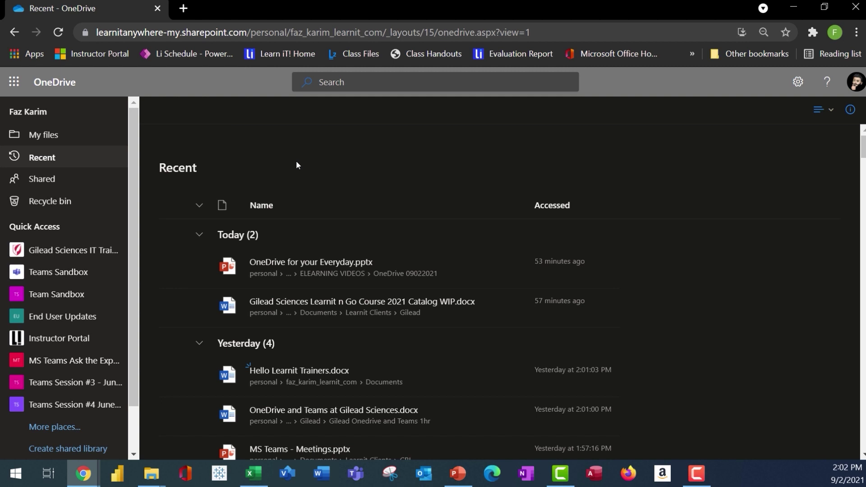
click(44, 134)
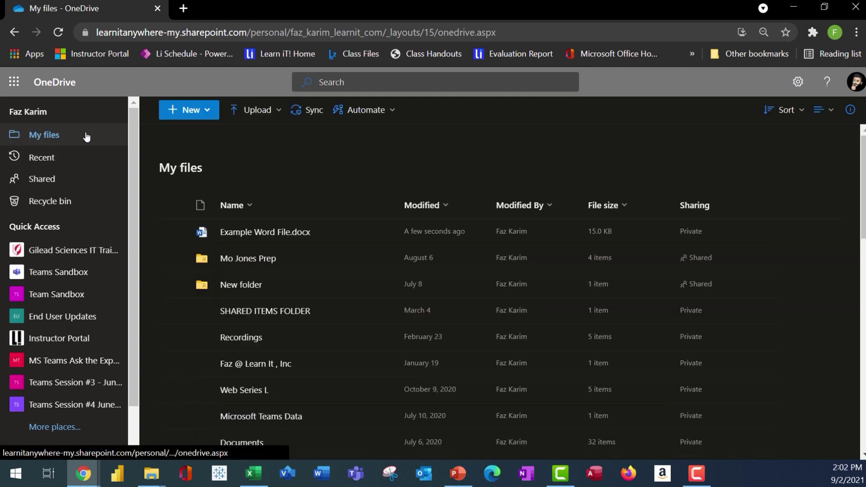
- Delete Example Word File.docx from My files
click(174, 232)
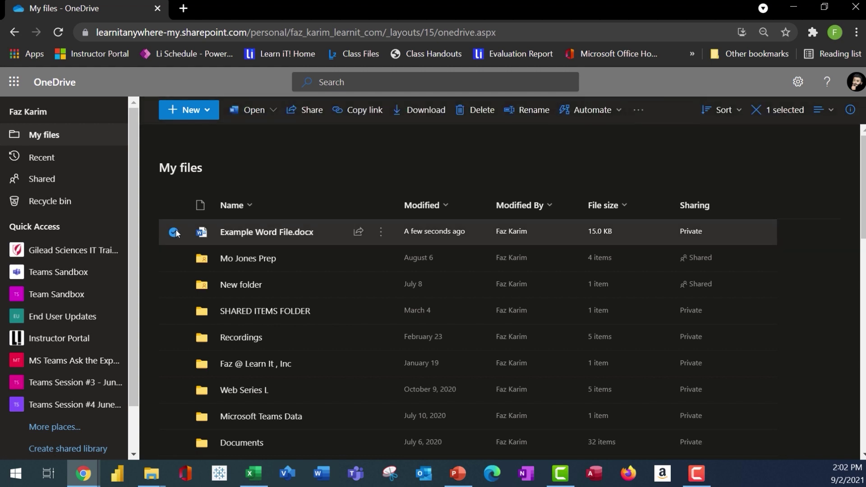
click(483, 117)
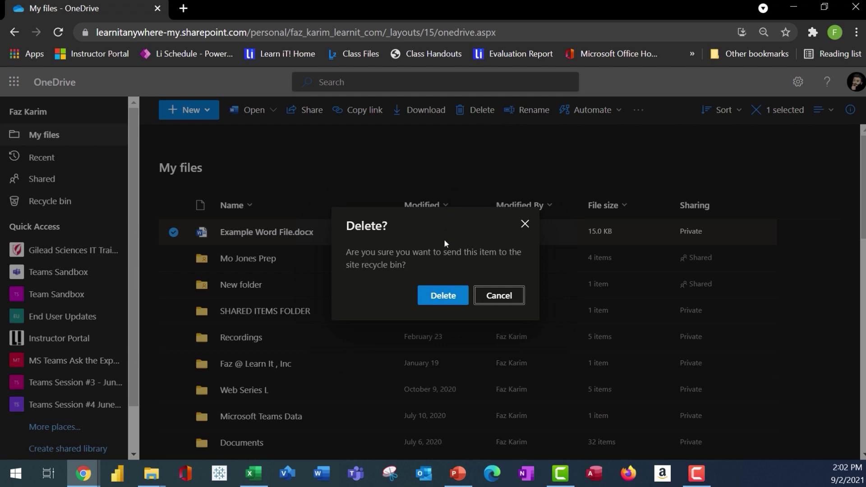
click(441, 295)
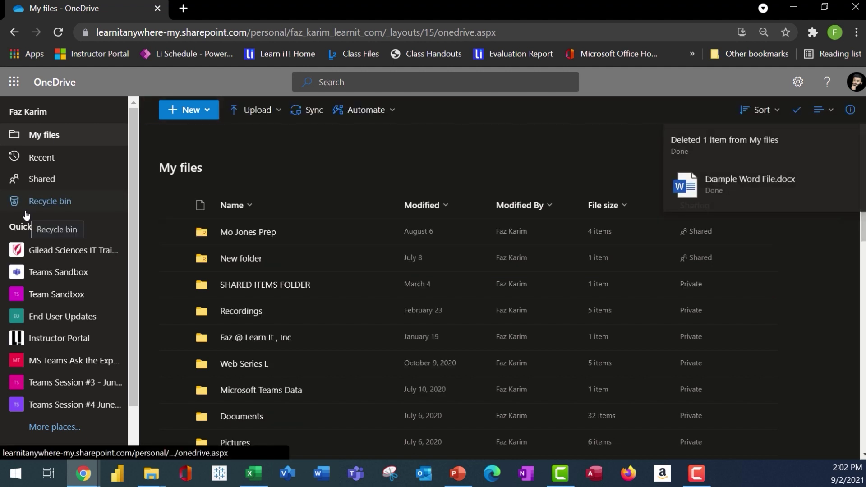
- Delete Example Word File.docx from the Recycle bin
click(26, 212)
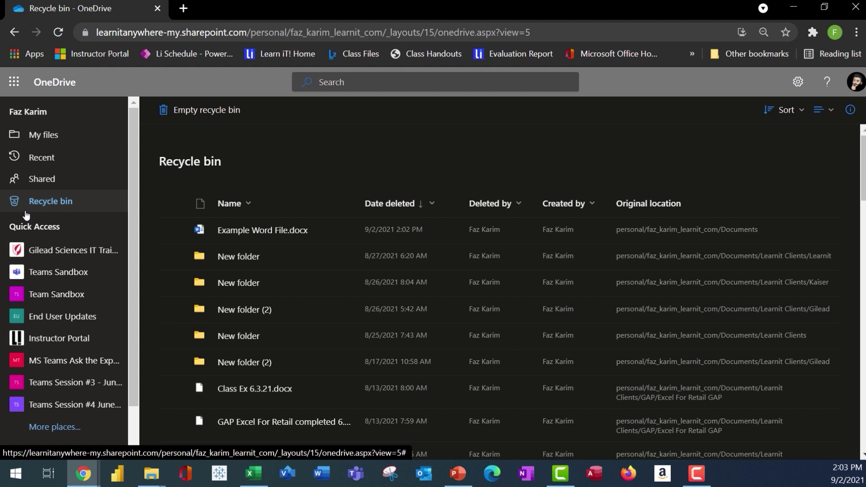
click(173, 231)
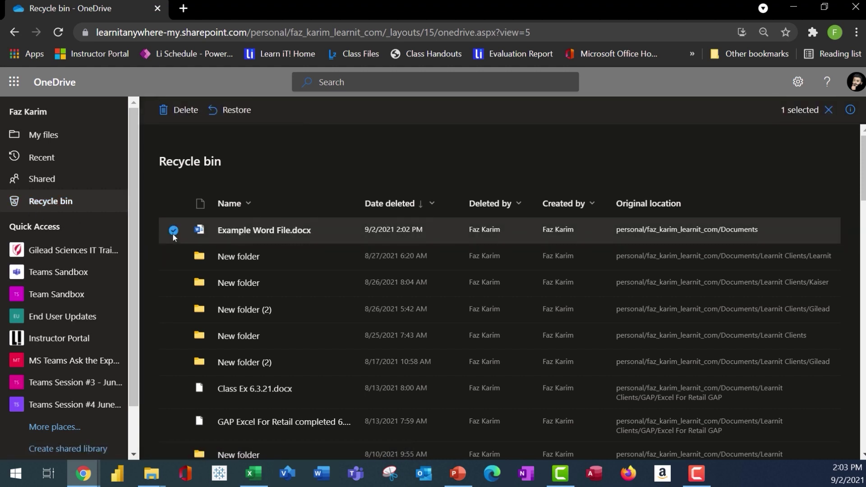
click(159, 113)
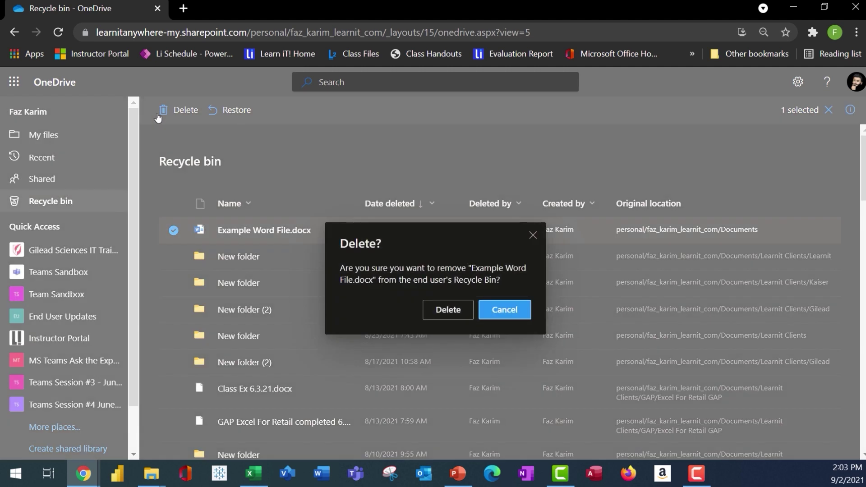
click(447, 310)
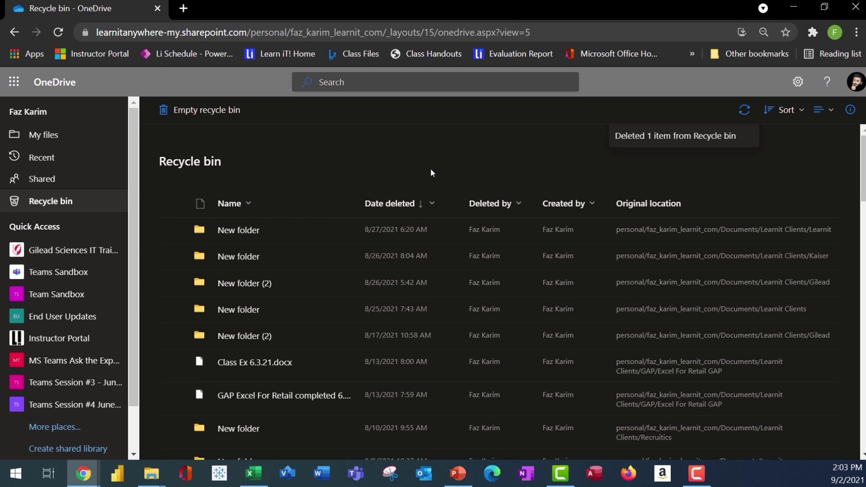
- Restore Example Word File.docx from the second-stage recycle bin
scroll(430, 169, down, 15)
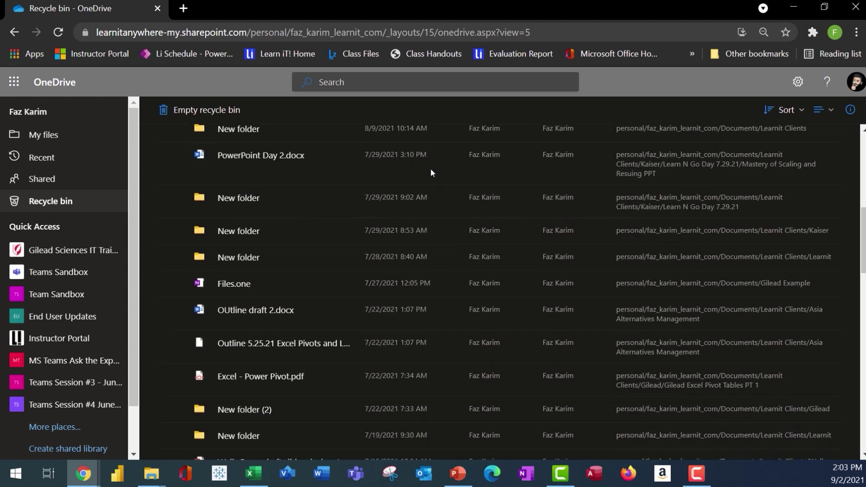
scroll(430, 169, down, 10)
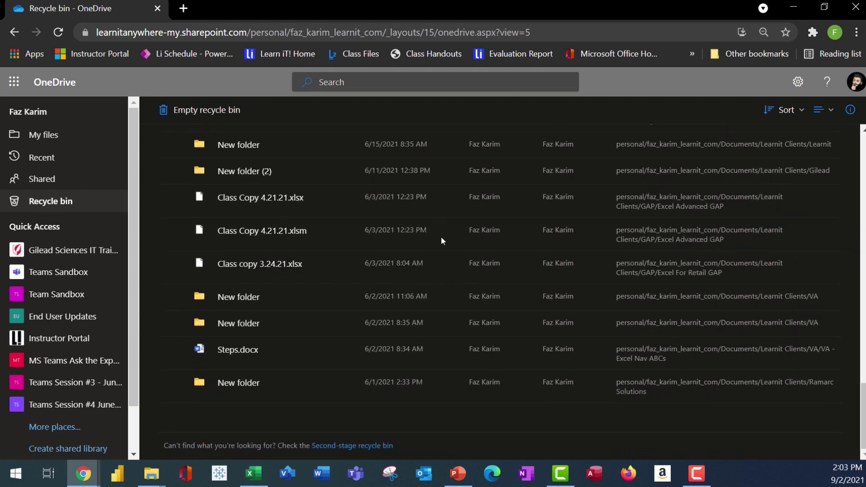
click(373, 447)
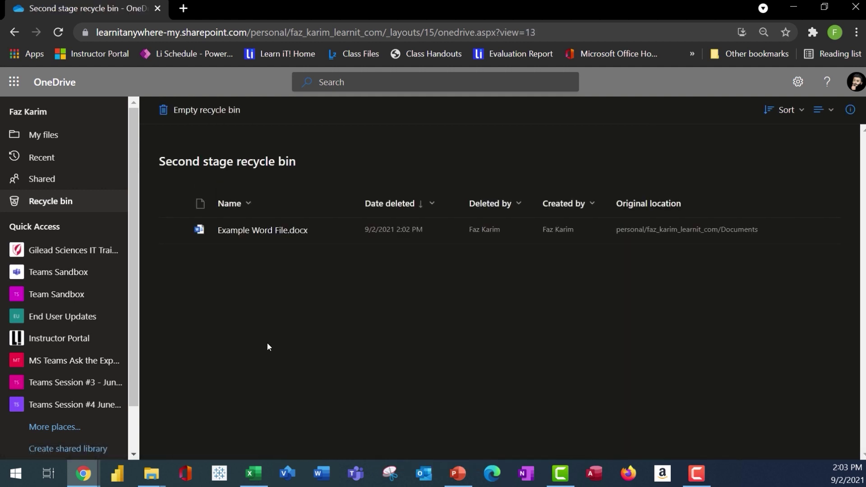
click(169, 234)
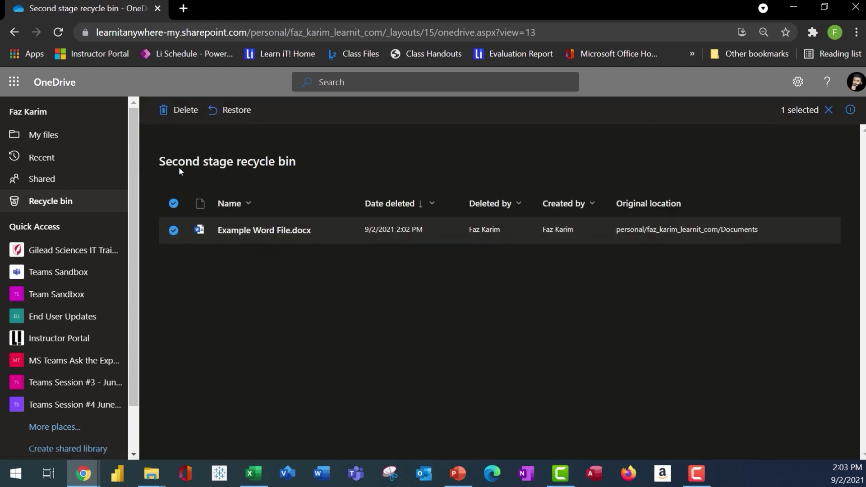
click(214, 113)
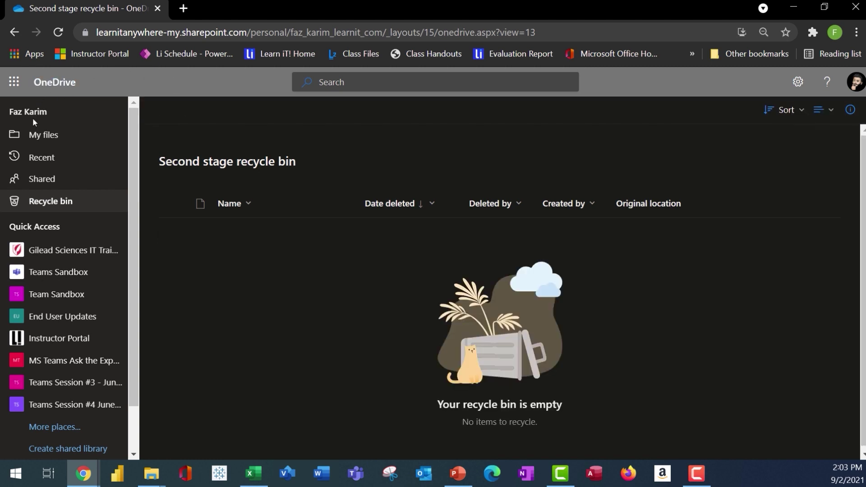
- In My files, check the sorting choices of the Name column and widen the Modified column slightly
click(32, 134)
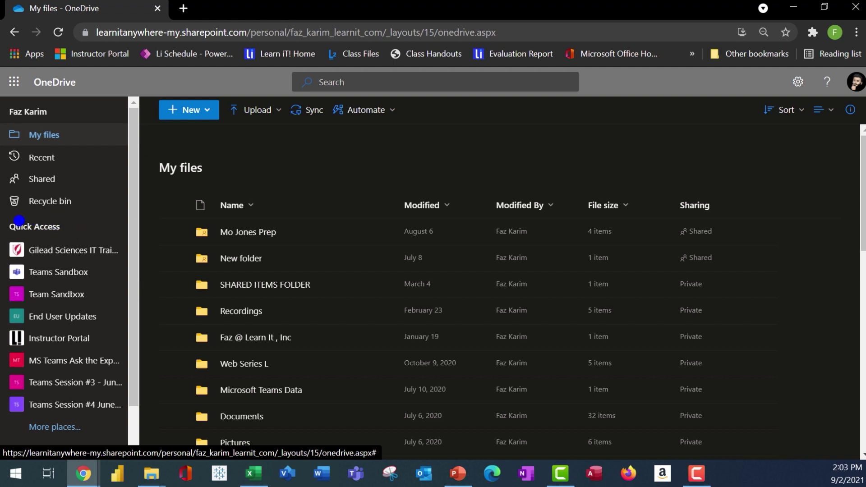
drag(1, 213, 155, 213)
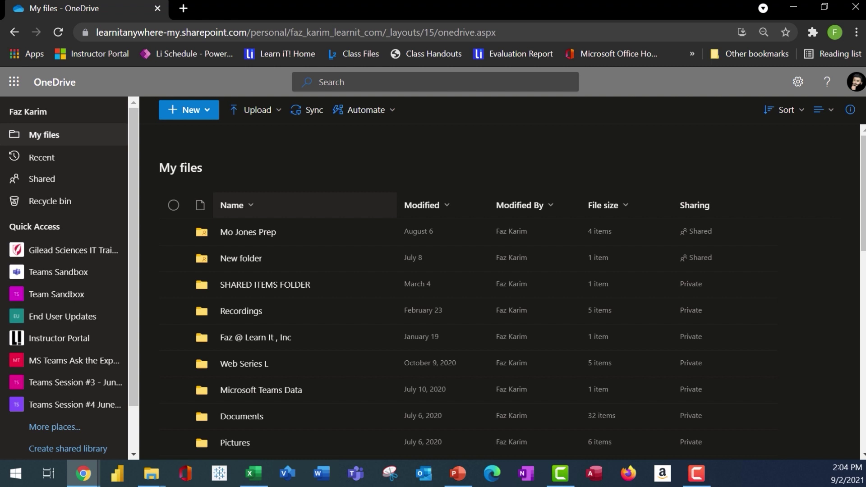
click(249, 207)
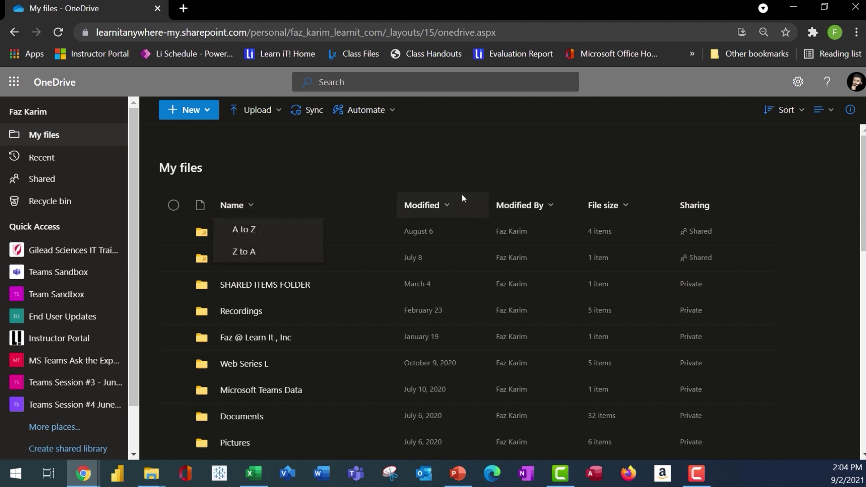
drag(487, 202, 503, 202)
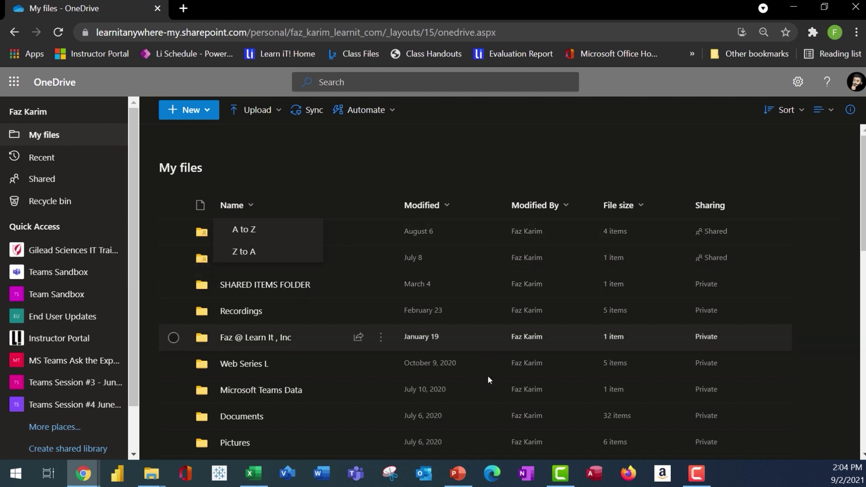
- Switch to the PowerPoint presentation and highlight the Sharing bullet on the OneDrive for your Everyday slide
click(457, 471)
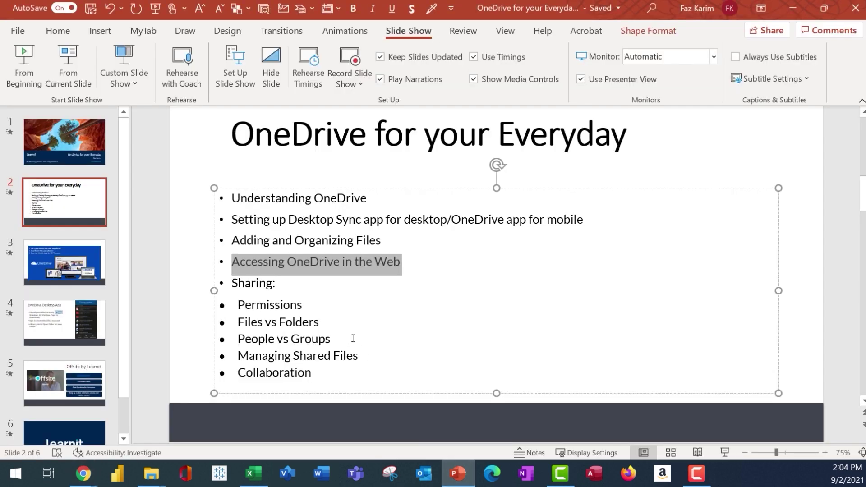
drag(232, 283, 279, 290)
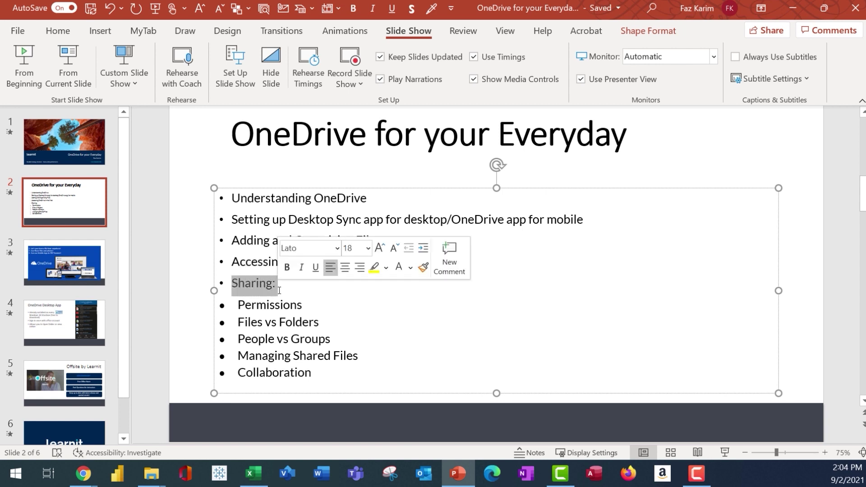
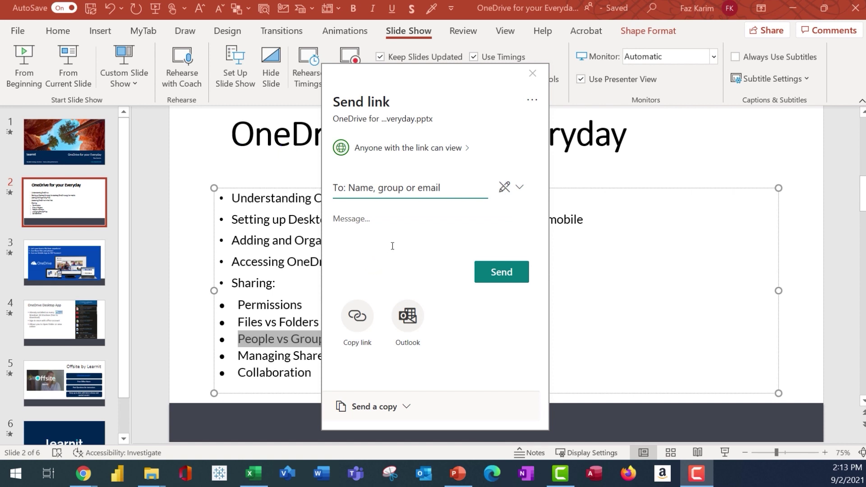
- Close the presentation's Send link dialog and highlight "vs Folders" in the Files vs Folders bullet
click(533, 73)
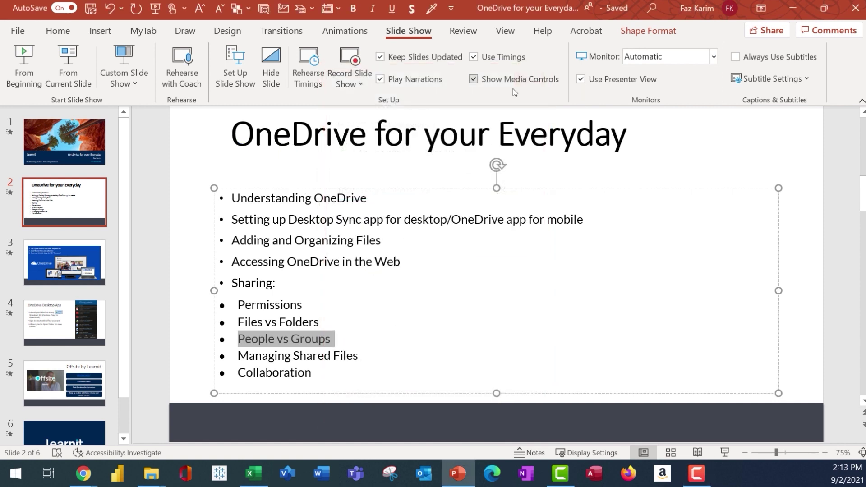
click(242, 342)
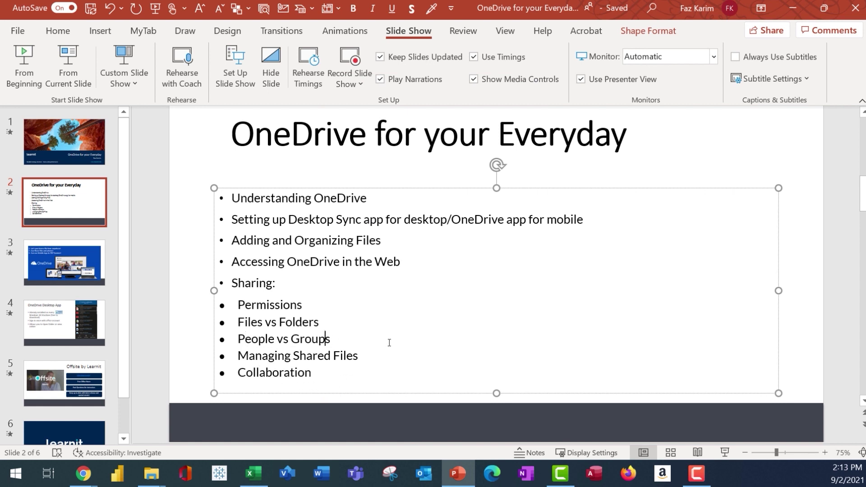
double_click(317, 324)
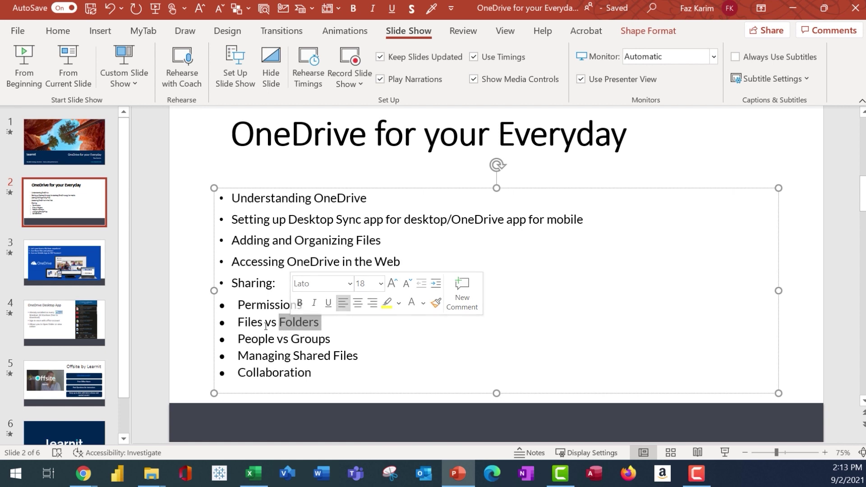
drag(266, 325, 308, 326)
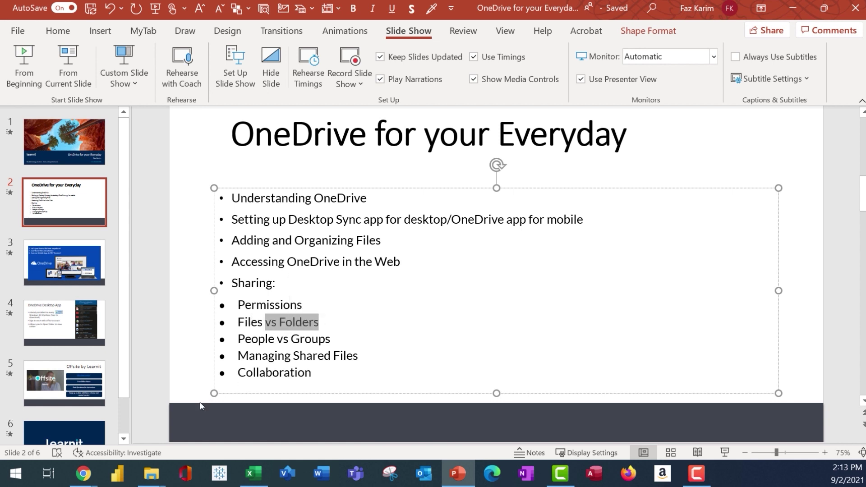
- In File Explorer, go up to ELEARNING VIDEOS, open the OneDrive share dialog for the OneDrive 09022021 folder and move it aside
mouse_move(156, 457)
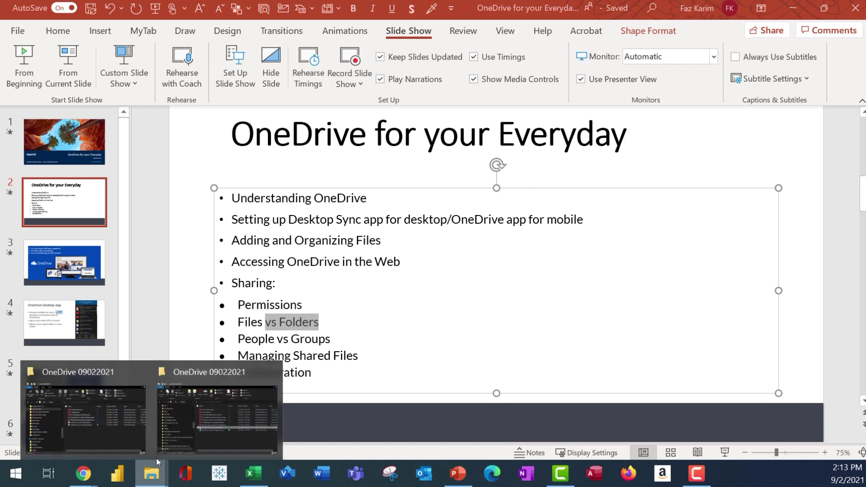
click(186, 432)
click(96, 136)
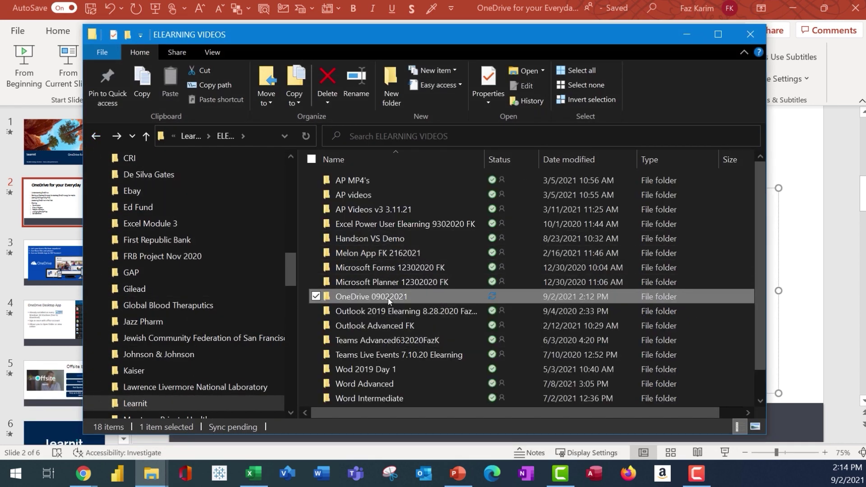
right_click(388, 296)
click(265, 155)
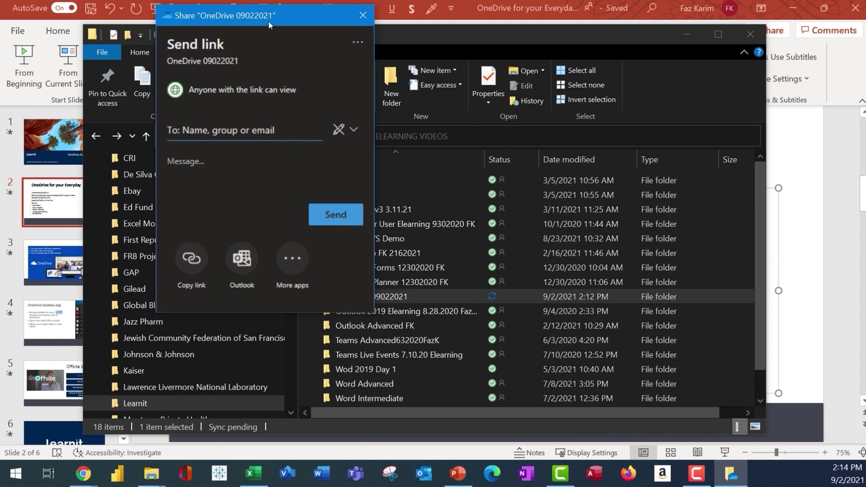
drag(269, 21, 449, 113)
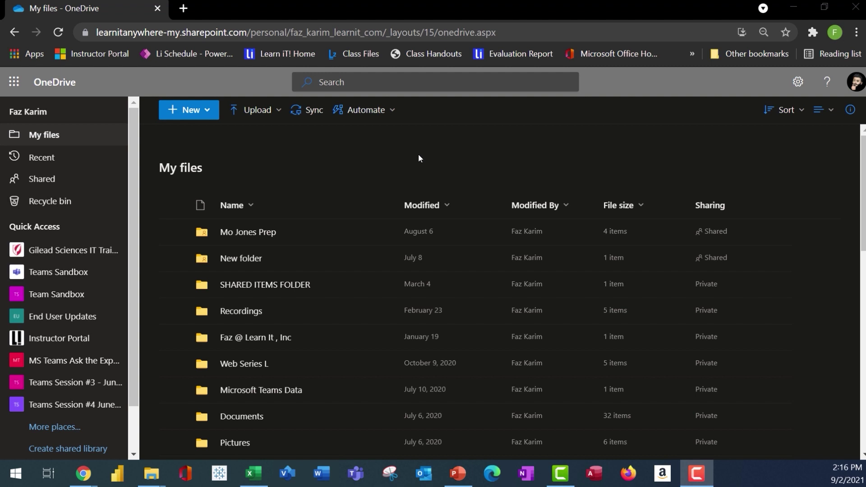
- In OneDrive's My files on the web, select the Managing and Engaging your Zoom presentation and show its details
scroll(418, 157, down, 6)
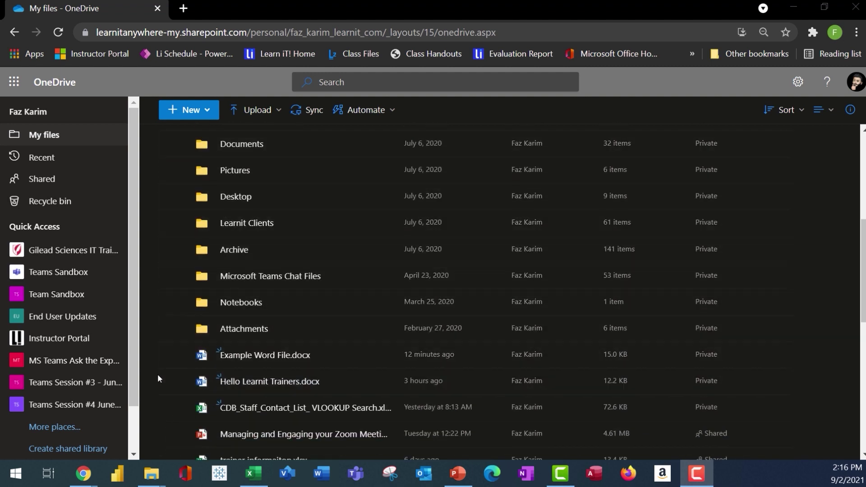
scroll(158, 378, down, 2)
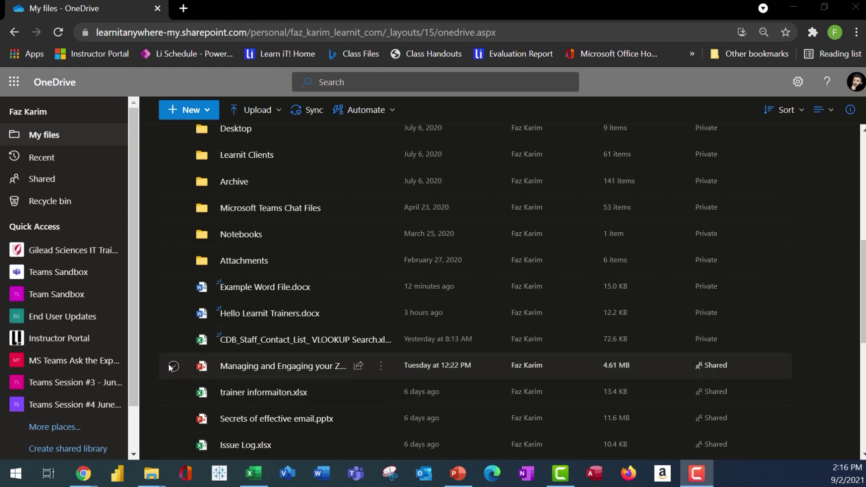
click(174, 366)
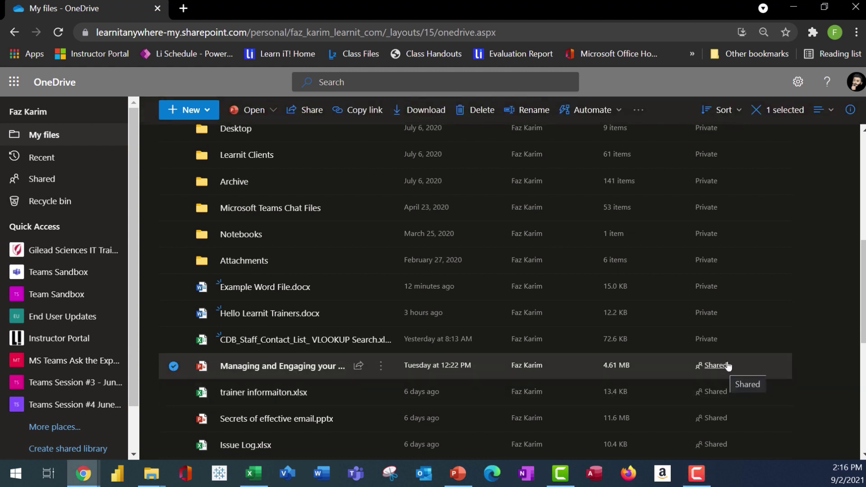
click(850, 111)
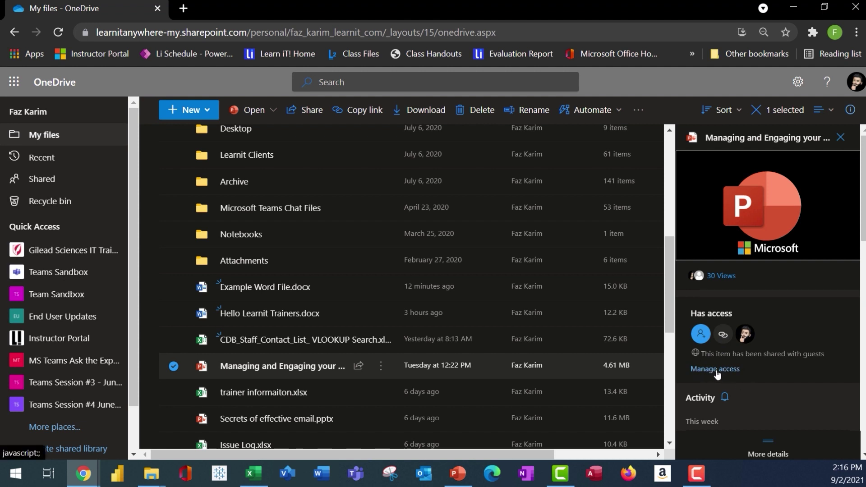
- Stop sharing the Managing and Engaging your Zoom presentation through its access management, and close the details
click(381, 367)
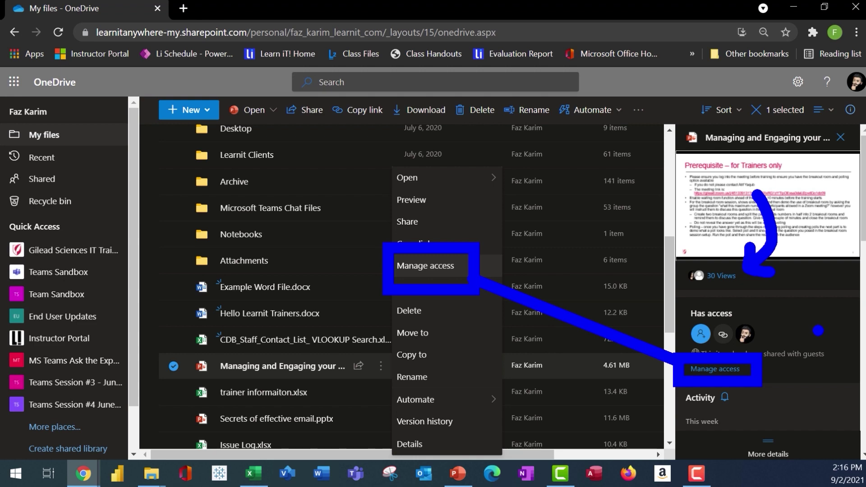
click(715, 368)
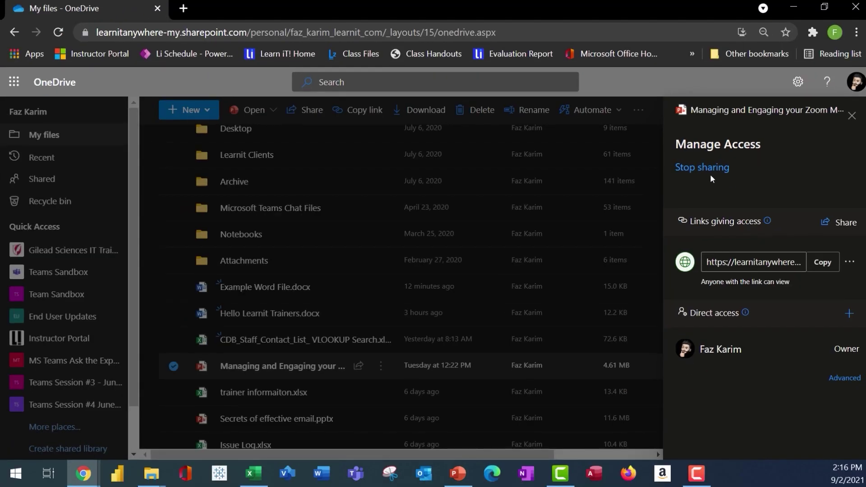
click(698, 169)
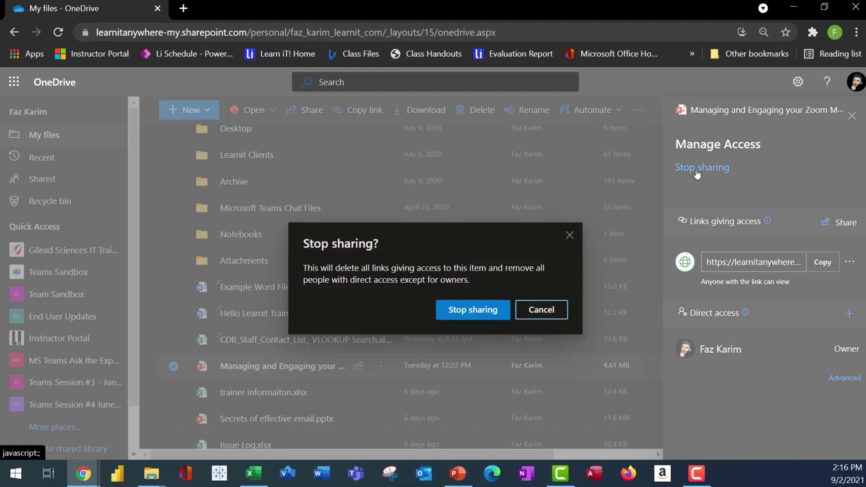
click(492, 307)
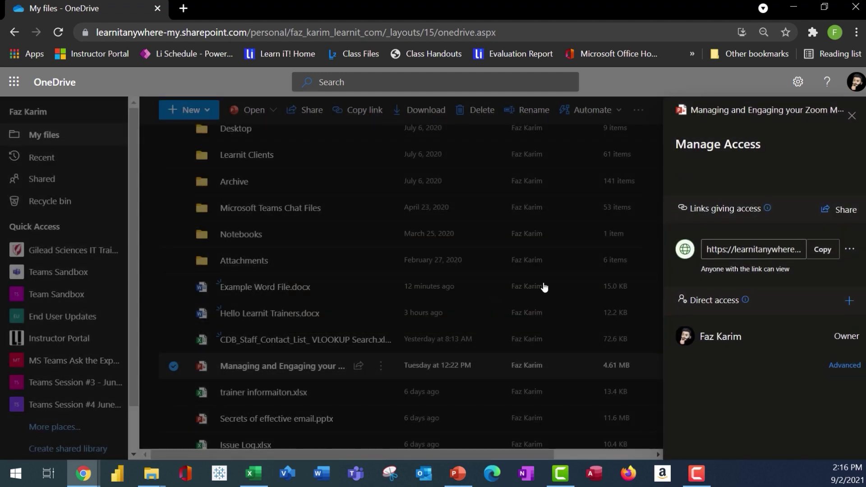
click(851, 116)
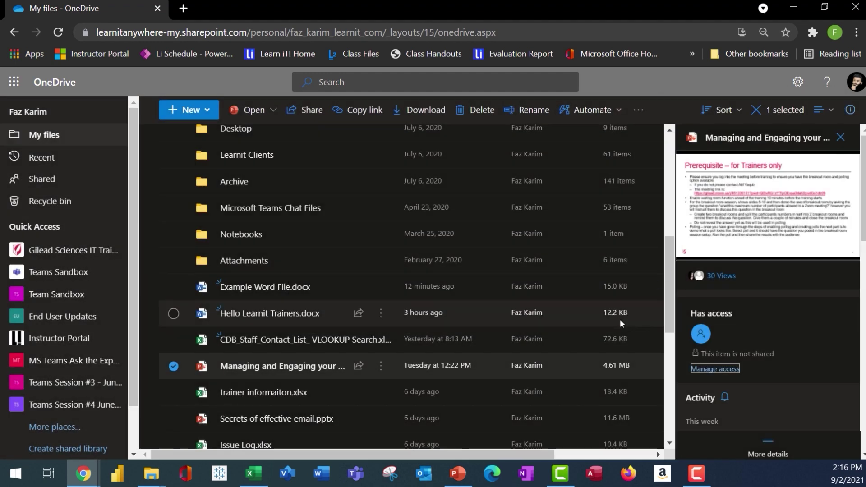
click(840, 137)
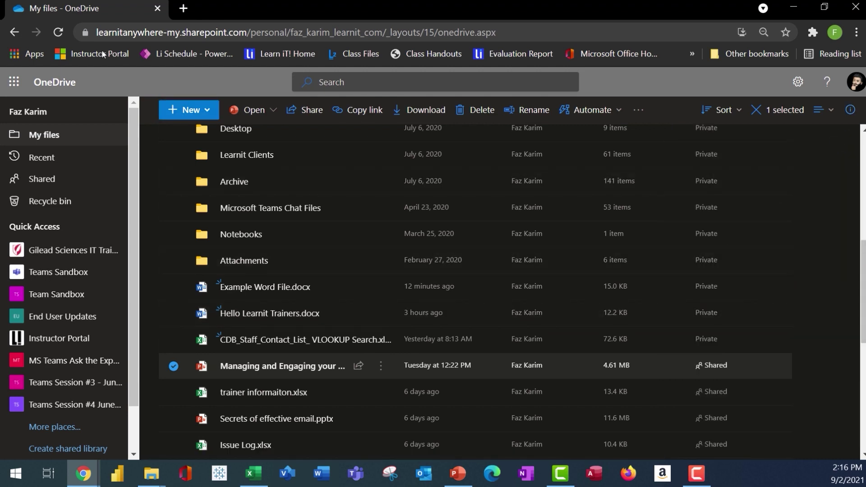
- Reload My files and check the sharing status of the Managing and Engaging your Zoom presentation and nearby files
click(56, 32)
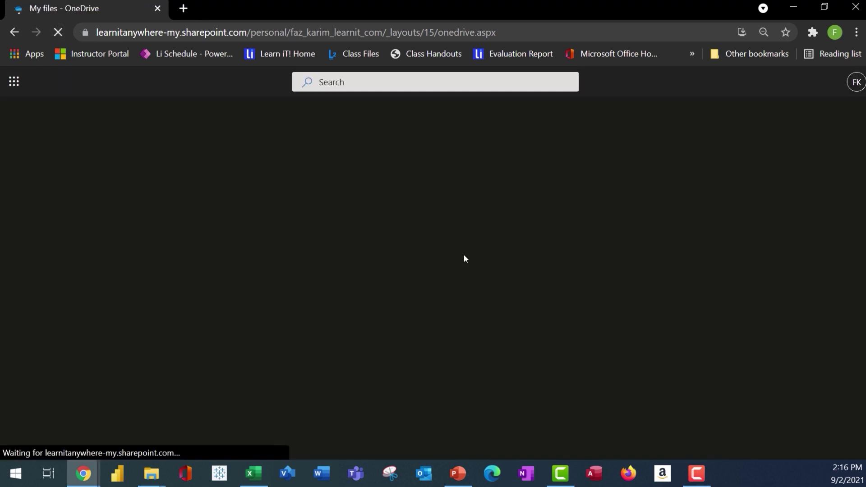
scroll(446, 301, down, 7)
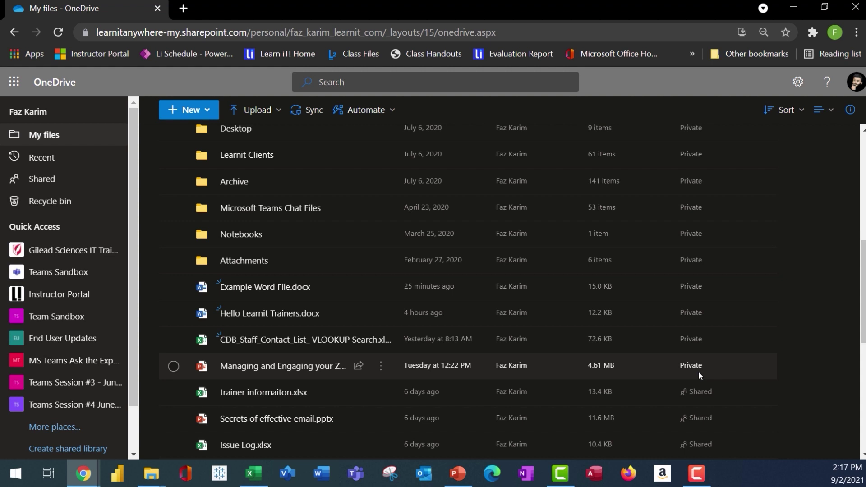
scroll(699, 374, down, 5)
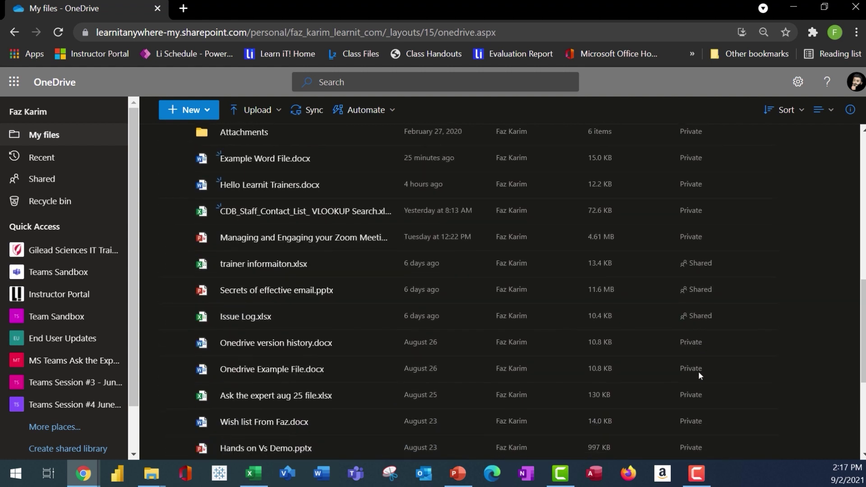
scroll(698, 371, up, 2)
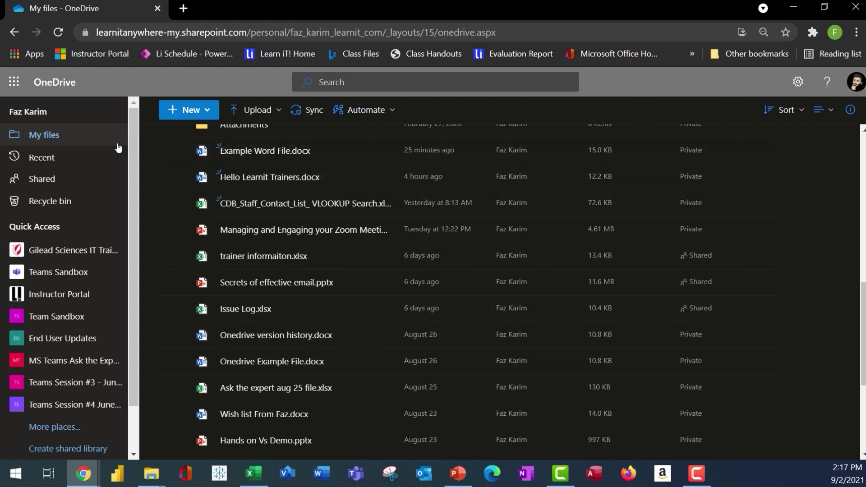
- Show the items shared by you and search all OneDrive files for "example"
click(55, 180)
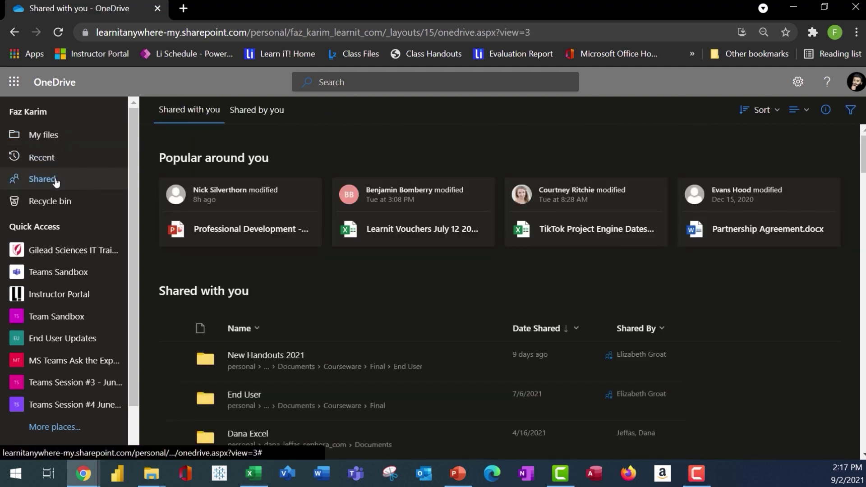
click(282, 119)
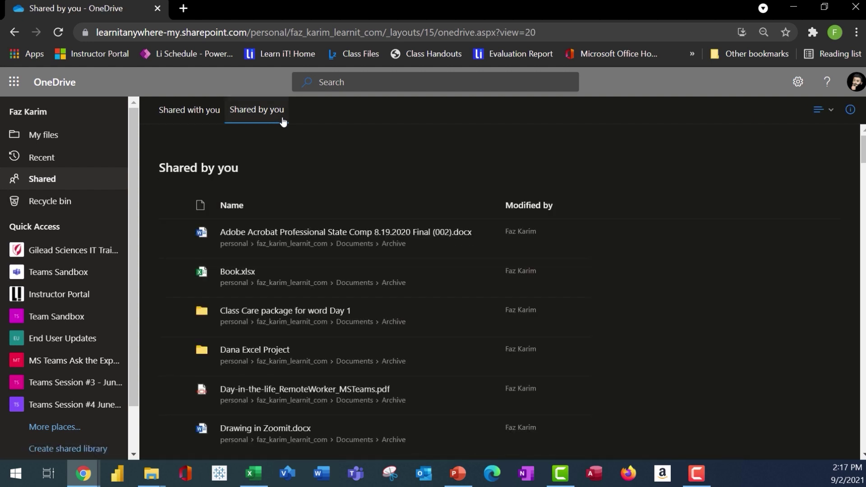
click(320, 82)
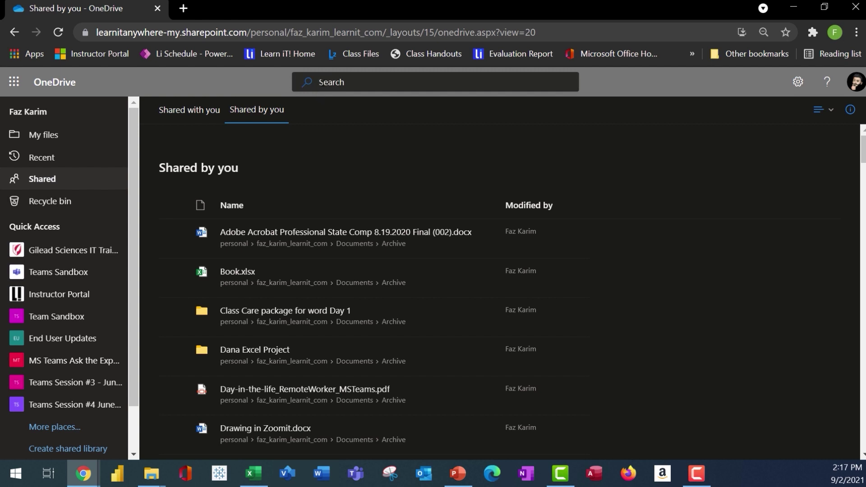
text(exampl)
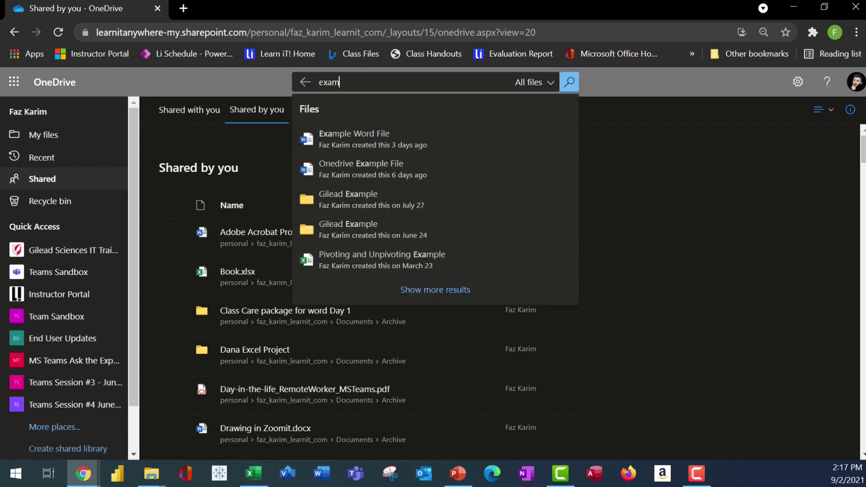
text(e)
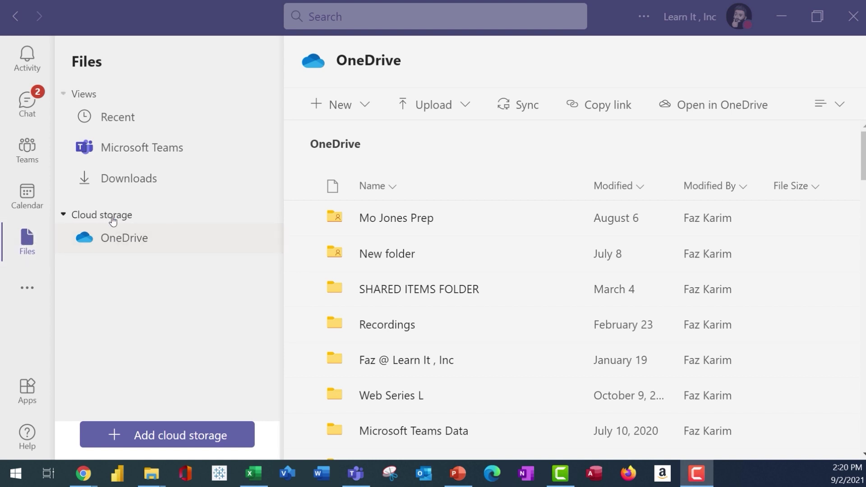
- In Microsoft Teams, open the OneDrive cloud storage within Files
click(118, 242)
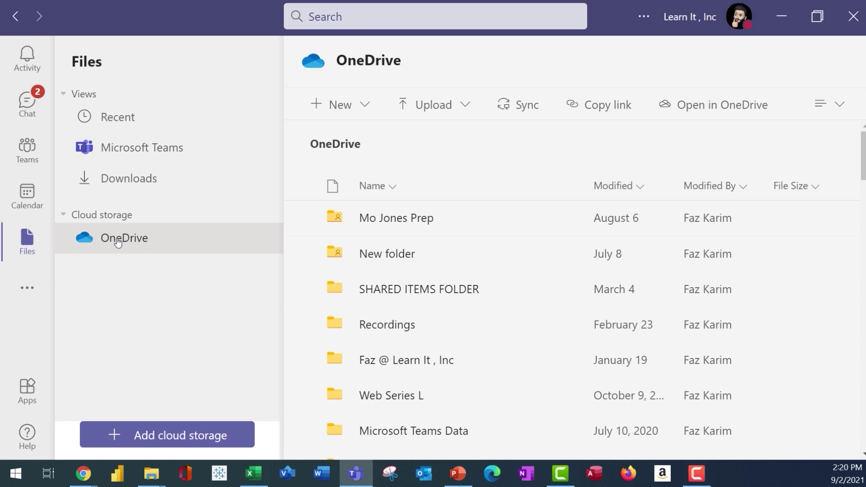